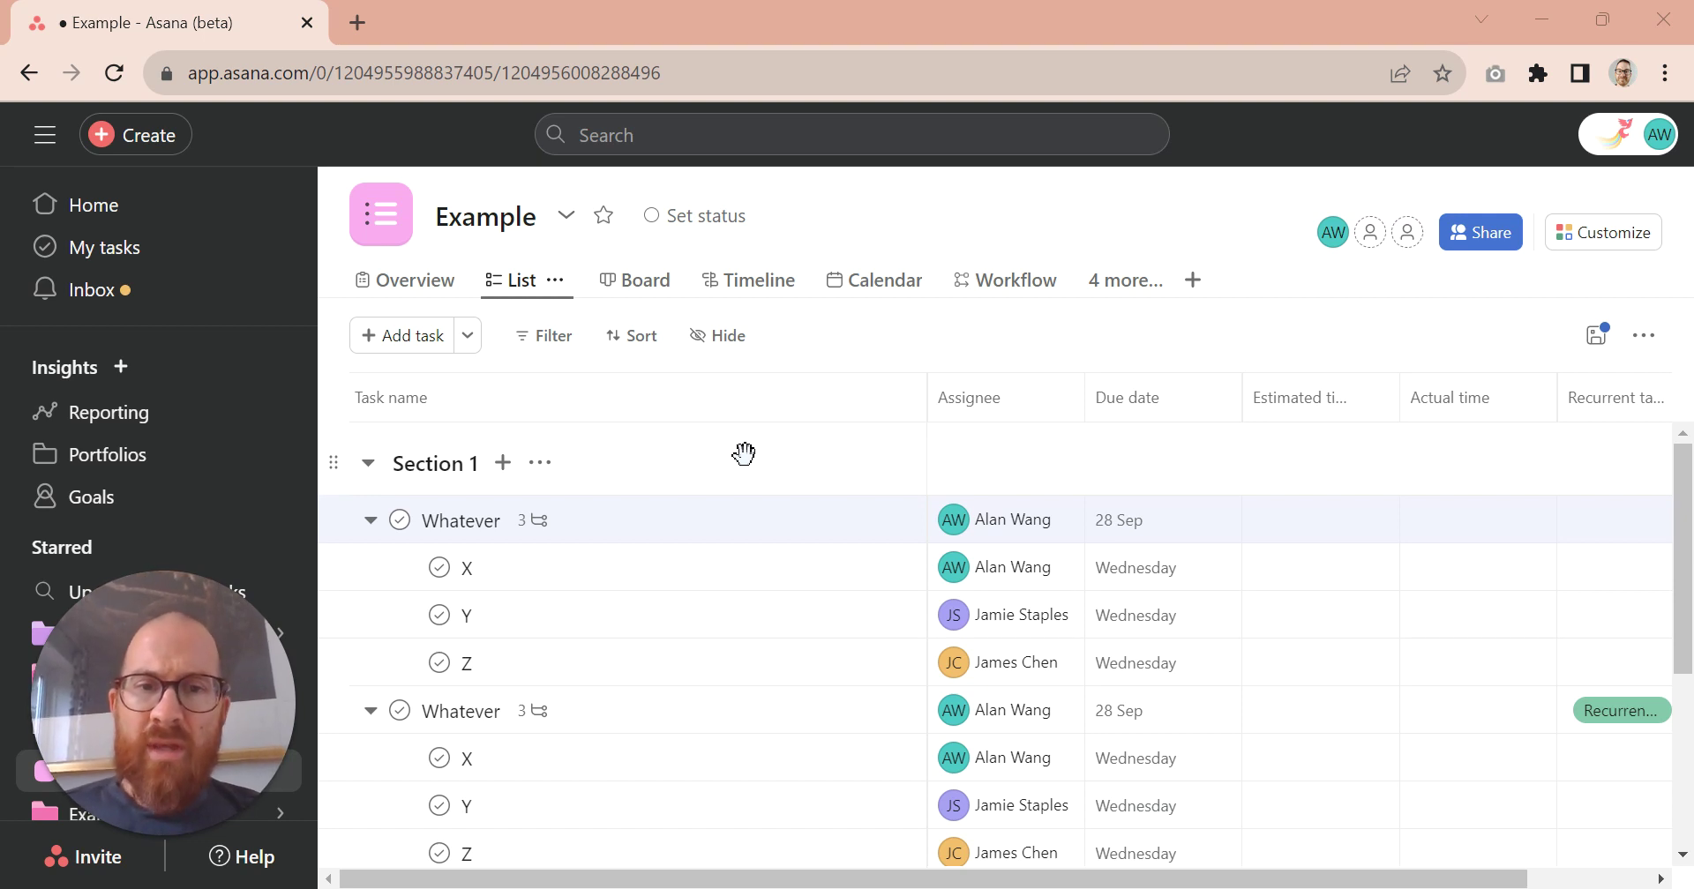
Set the first Whatever task's 28 Sep due date to repeat weekly on Thursdays
left_click(1193, 519)
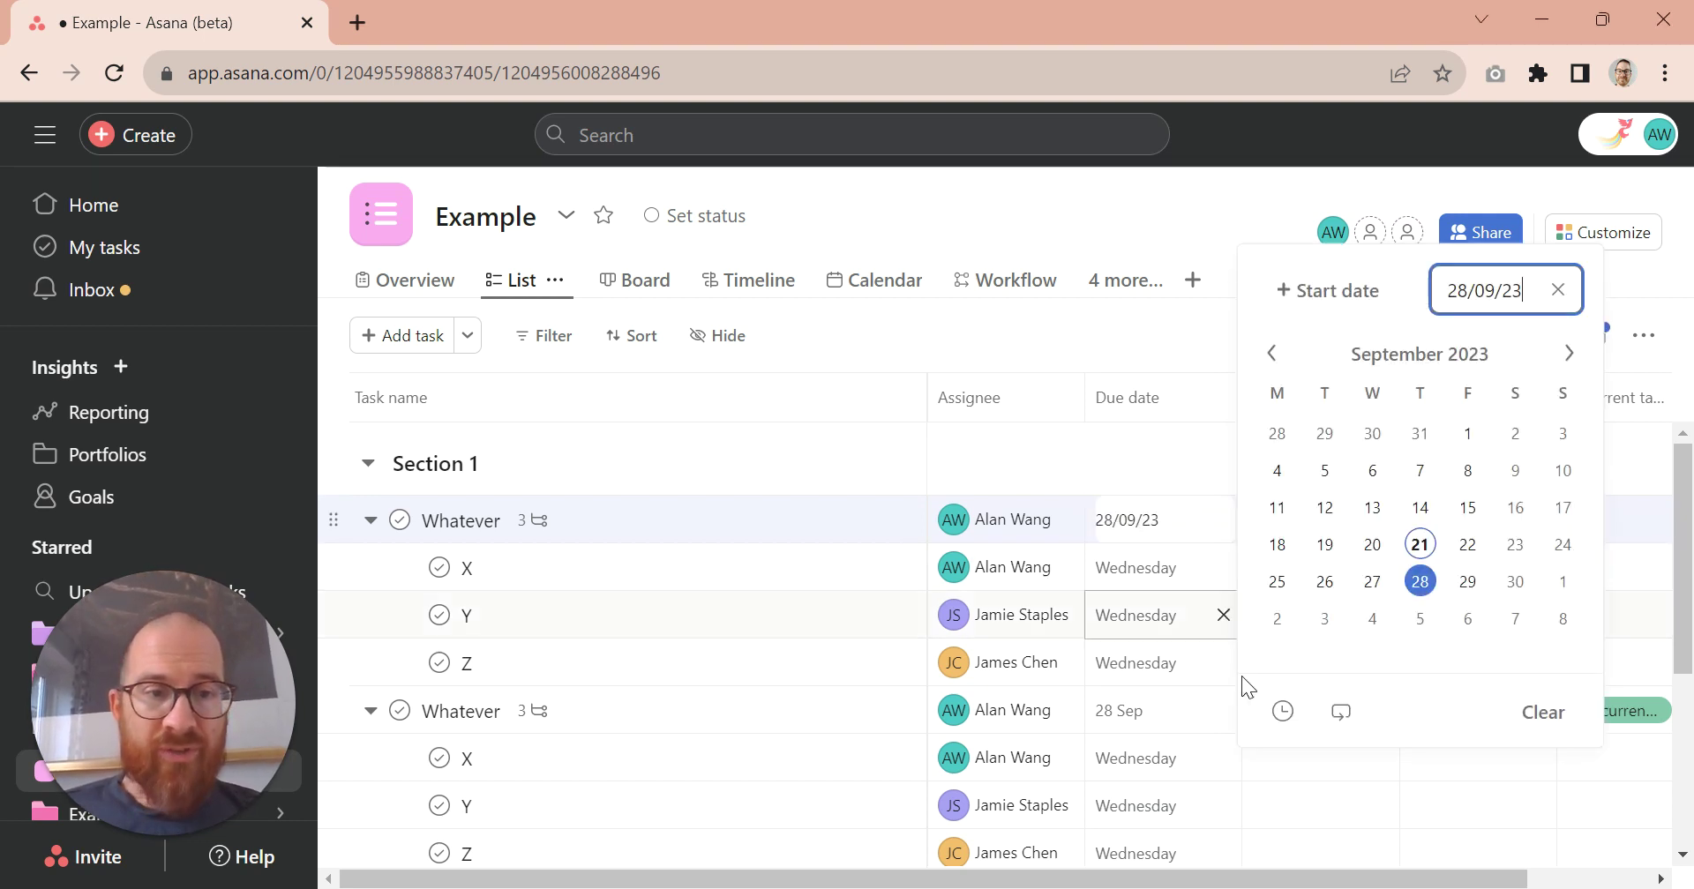
left_click(1345, 706)
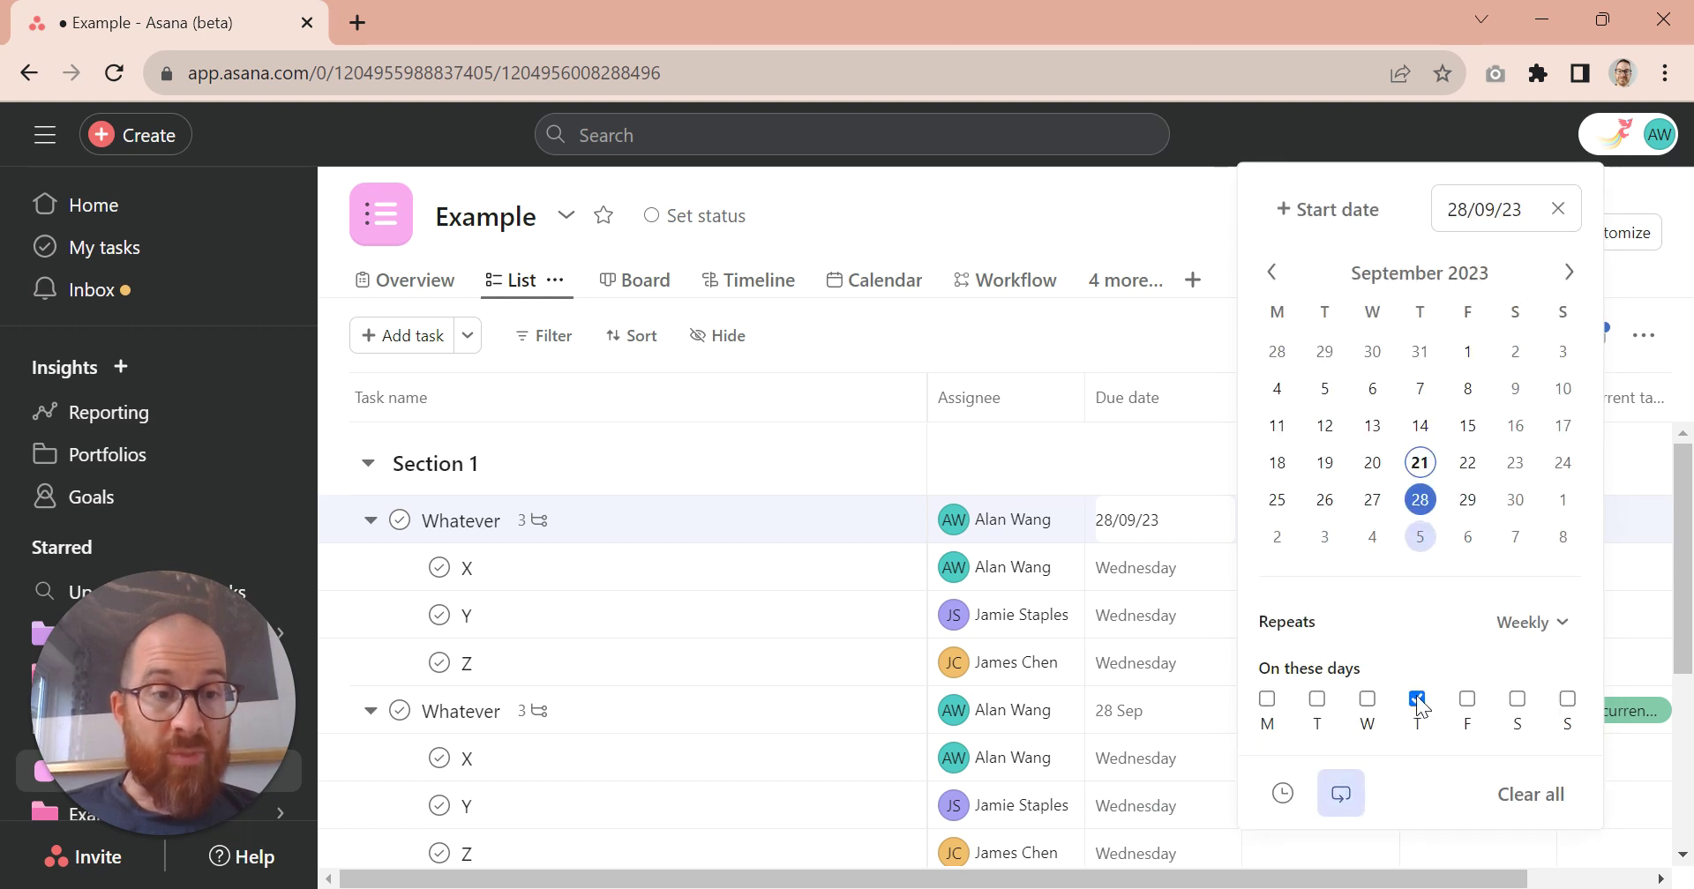
left_click(1059, 199)
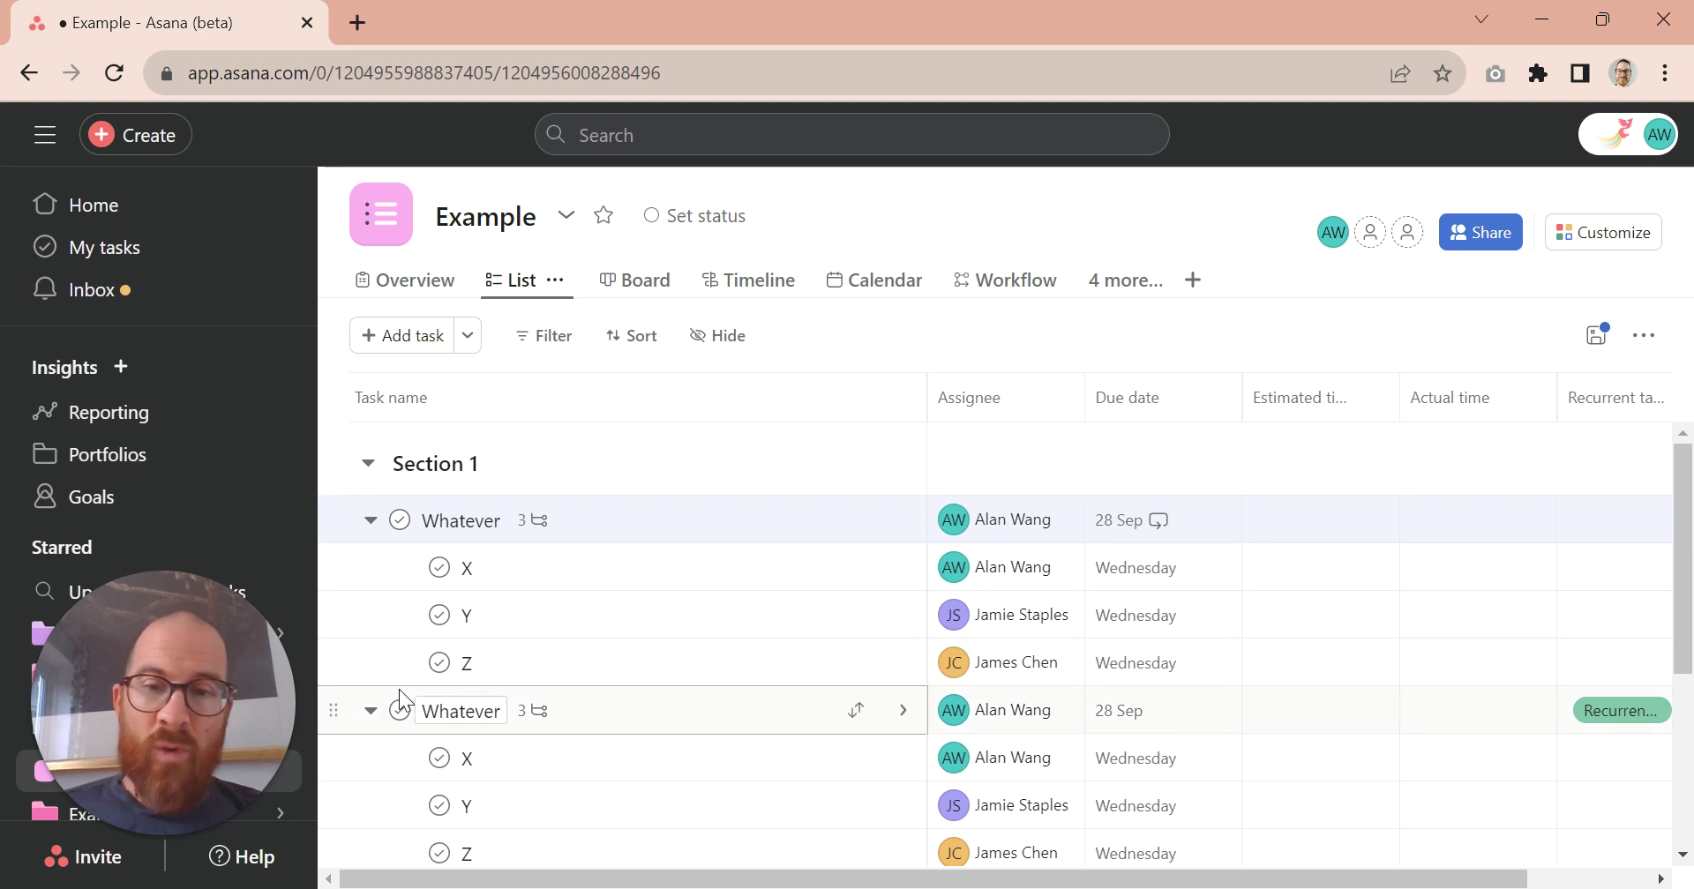
Complete subtasks Z, Y and X and the parent Whatever, then expand the new 5 Oct Whatever
left_click(440, 663)
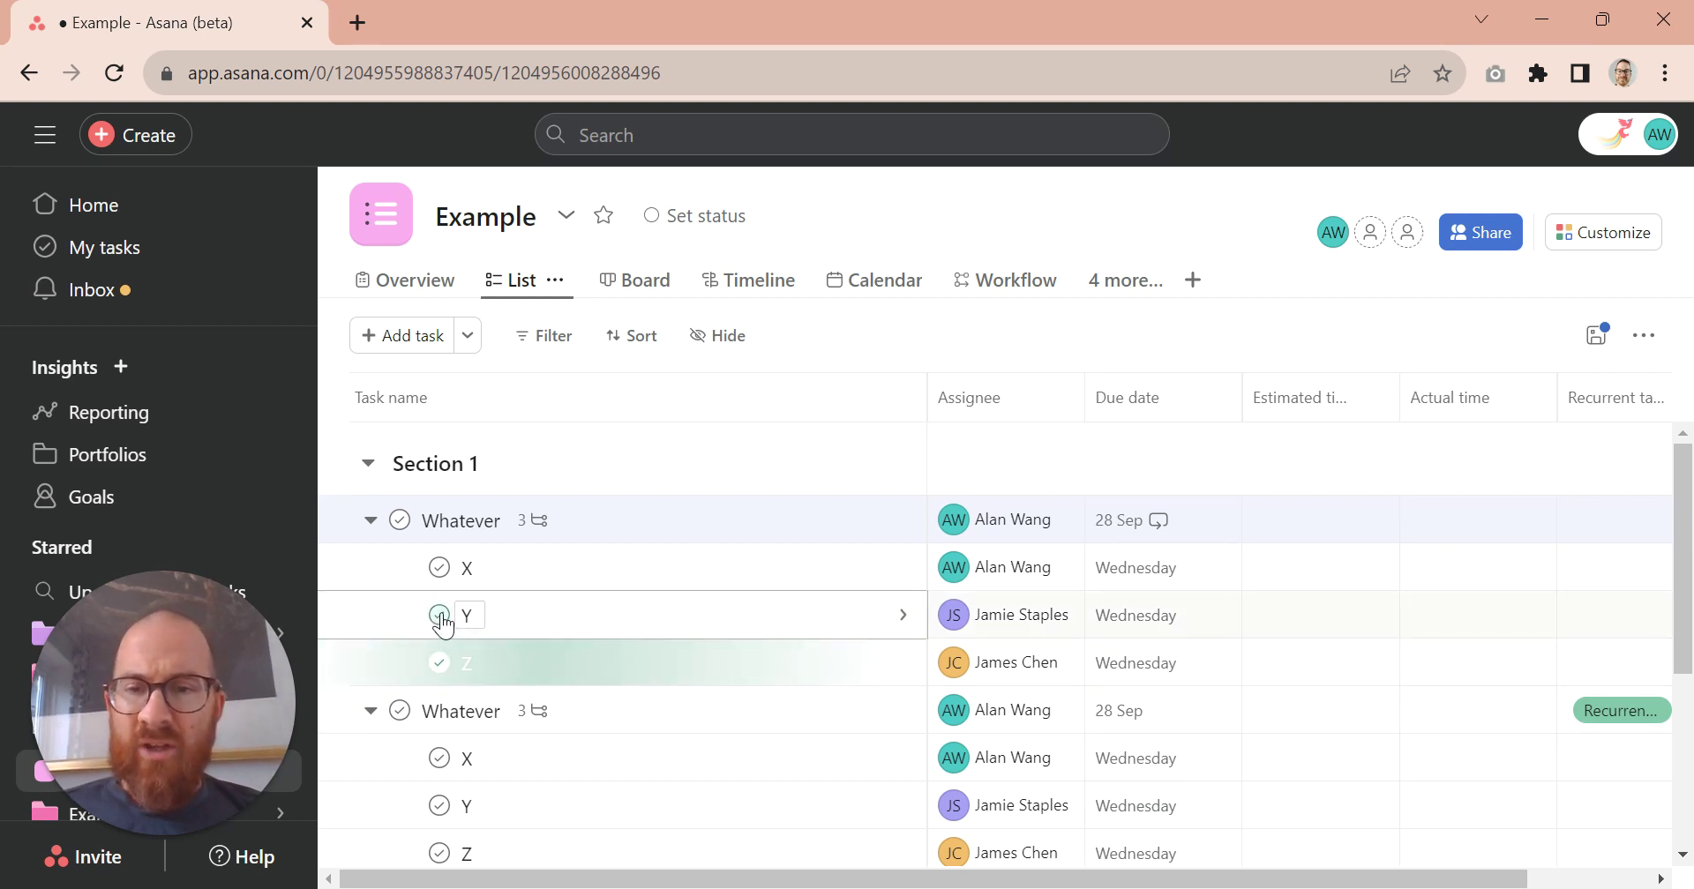
left_click(439, 615)
left_click(439, 569)
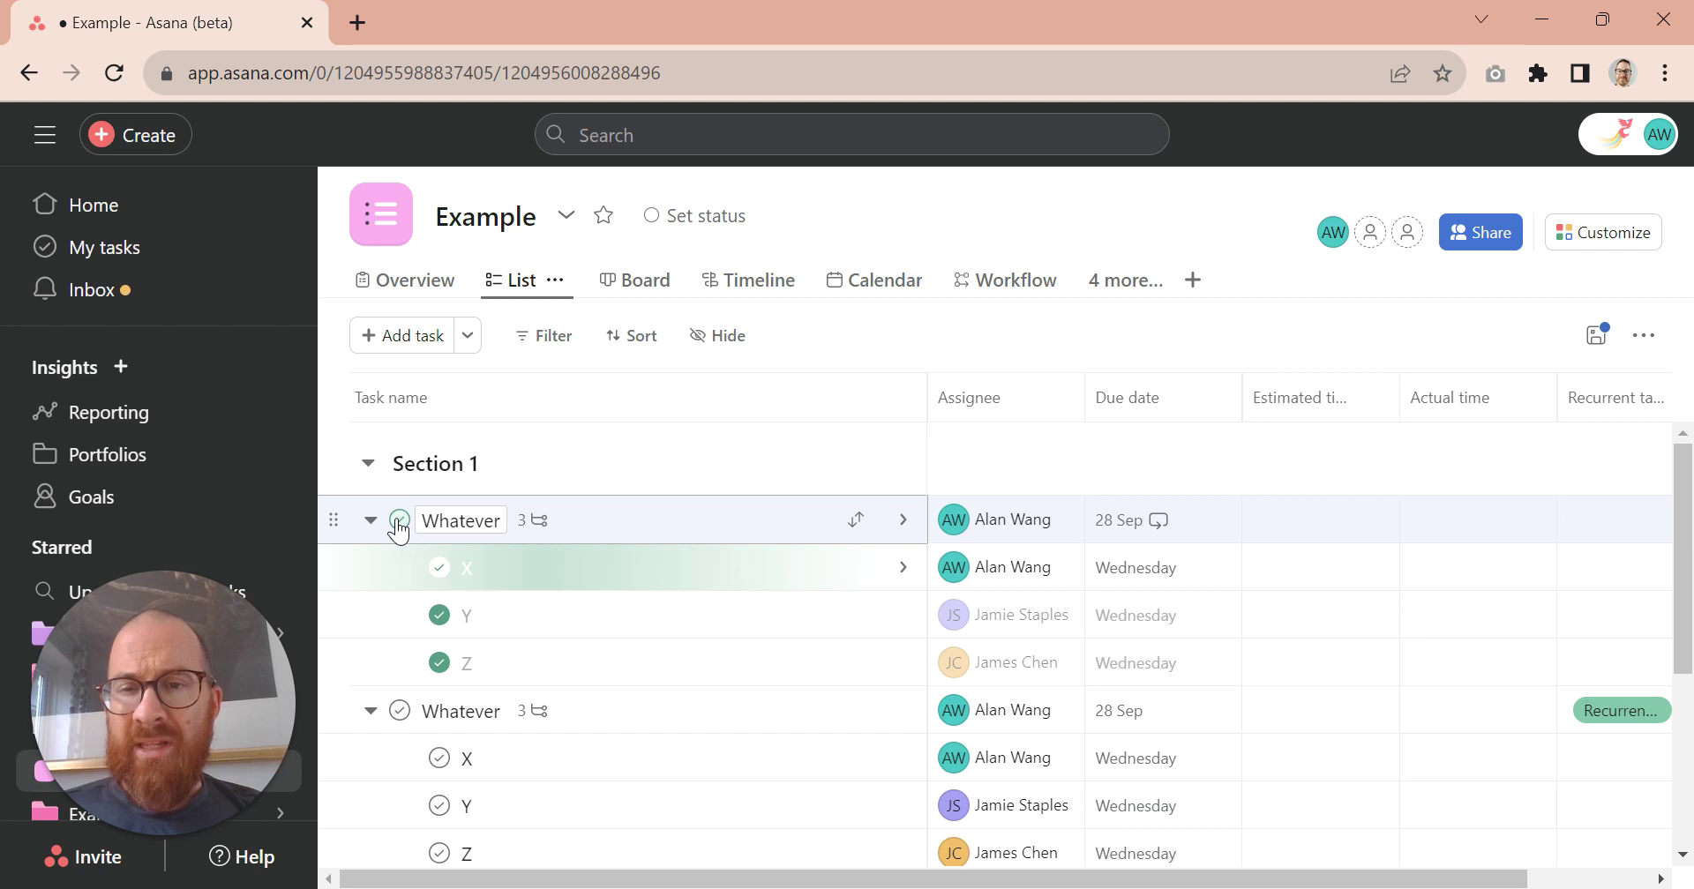
left_click(398, 522)
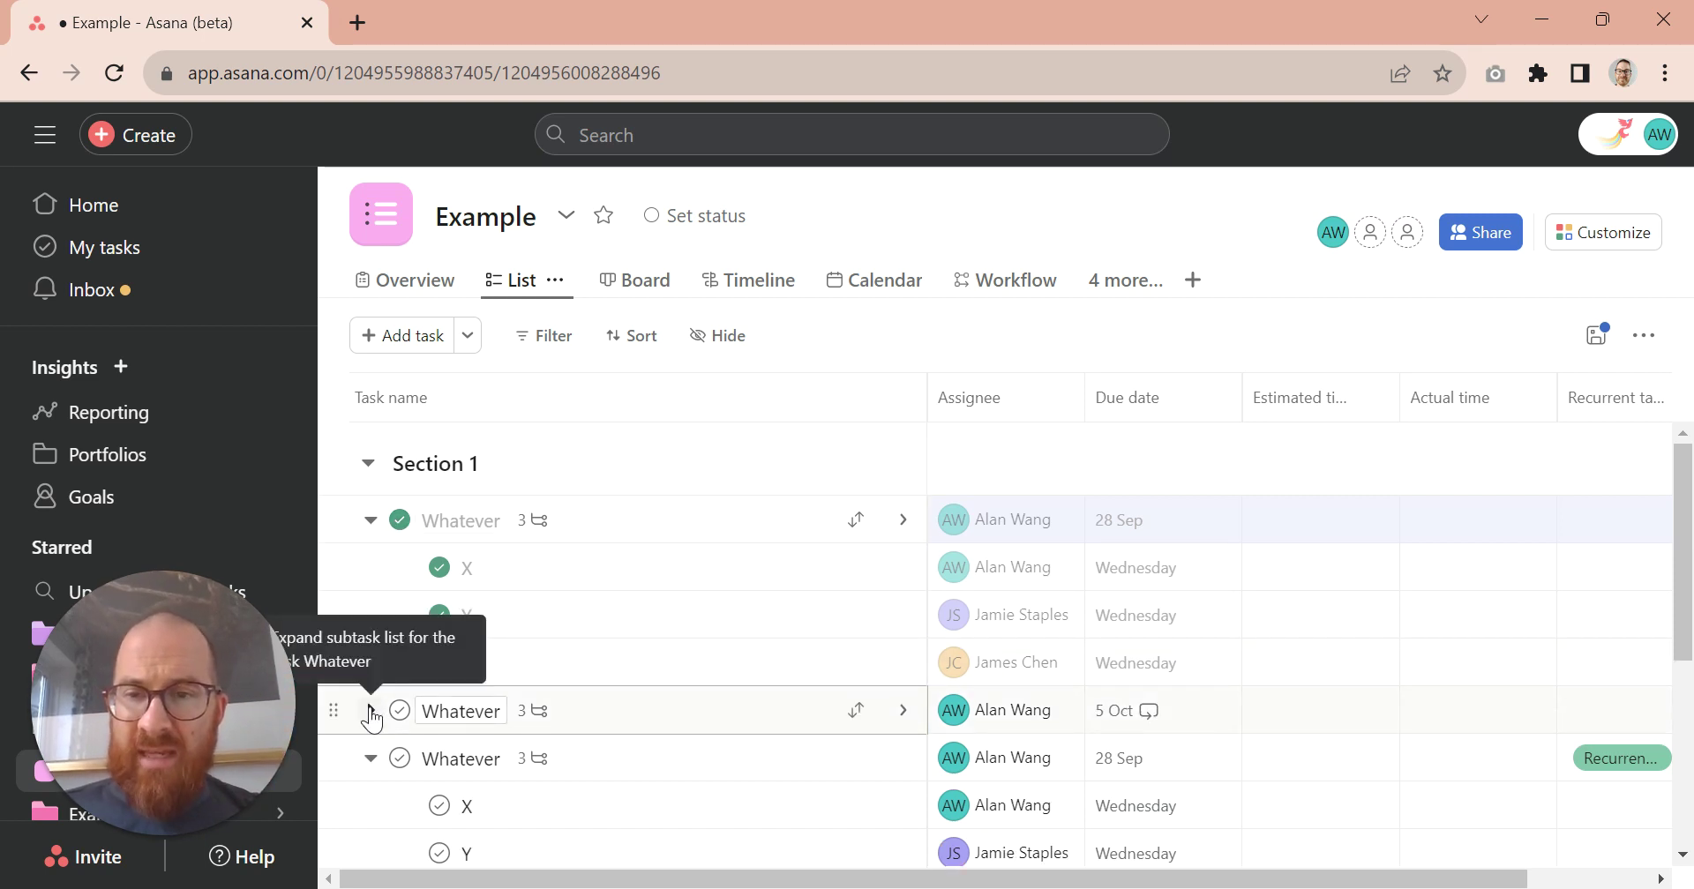
left_click(371, 711)
scroll(1006, 644, "down", 1)
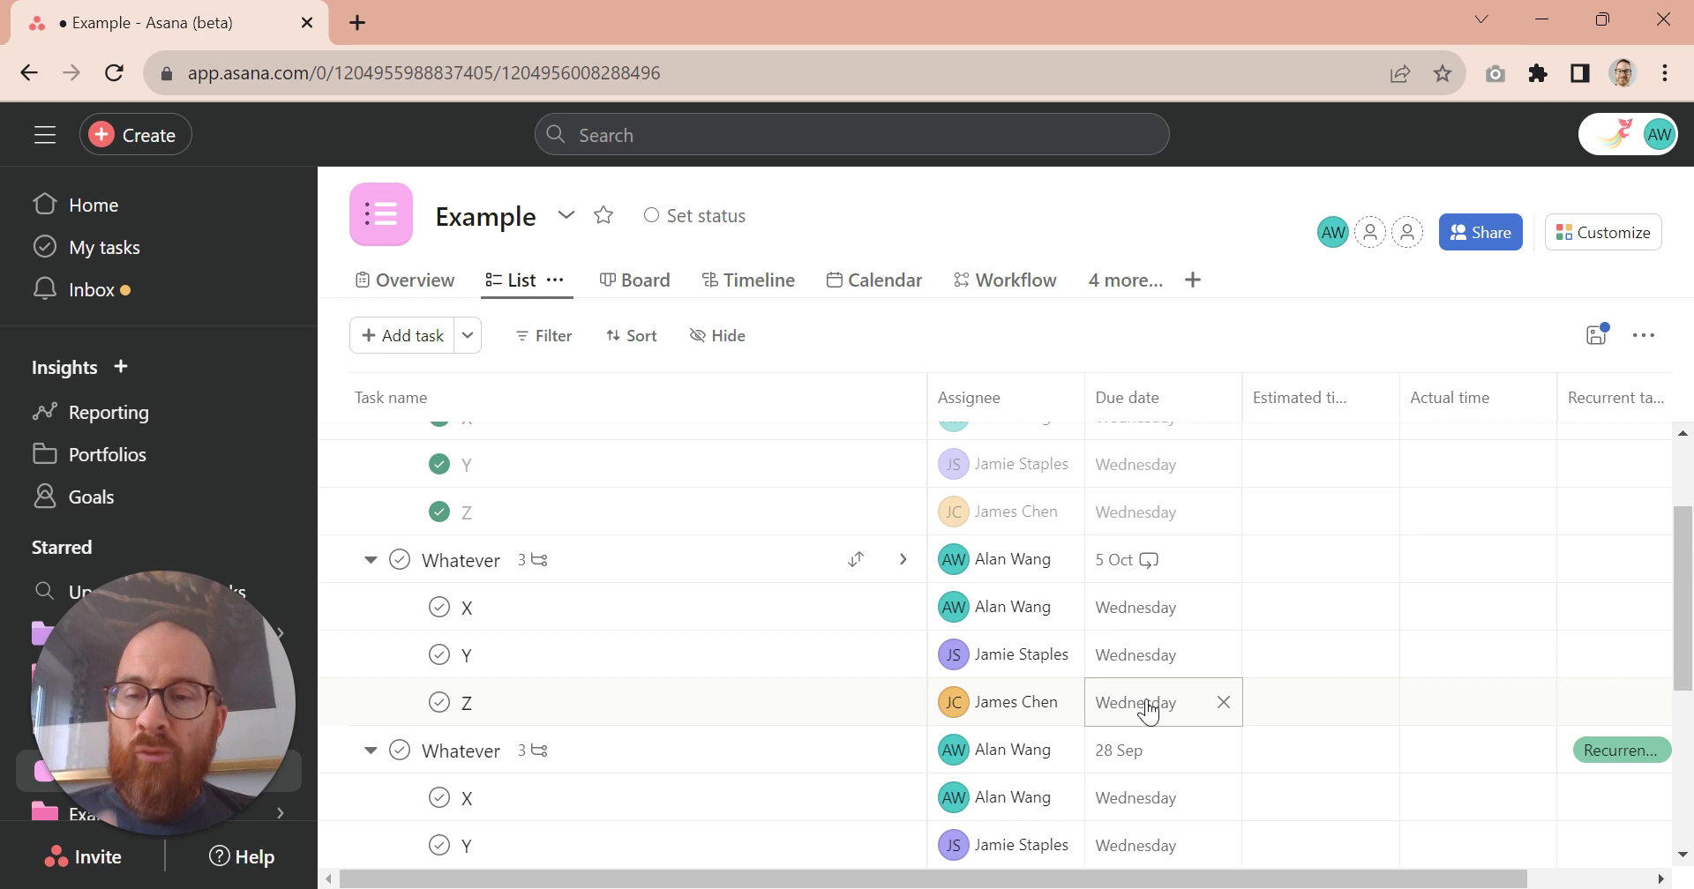
Make subtasks X, Y and Z each repeat weekly on Wednesdays
left_click(1144, 608)
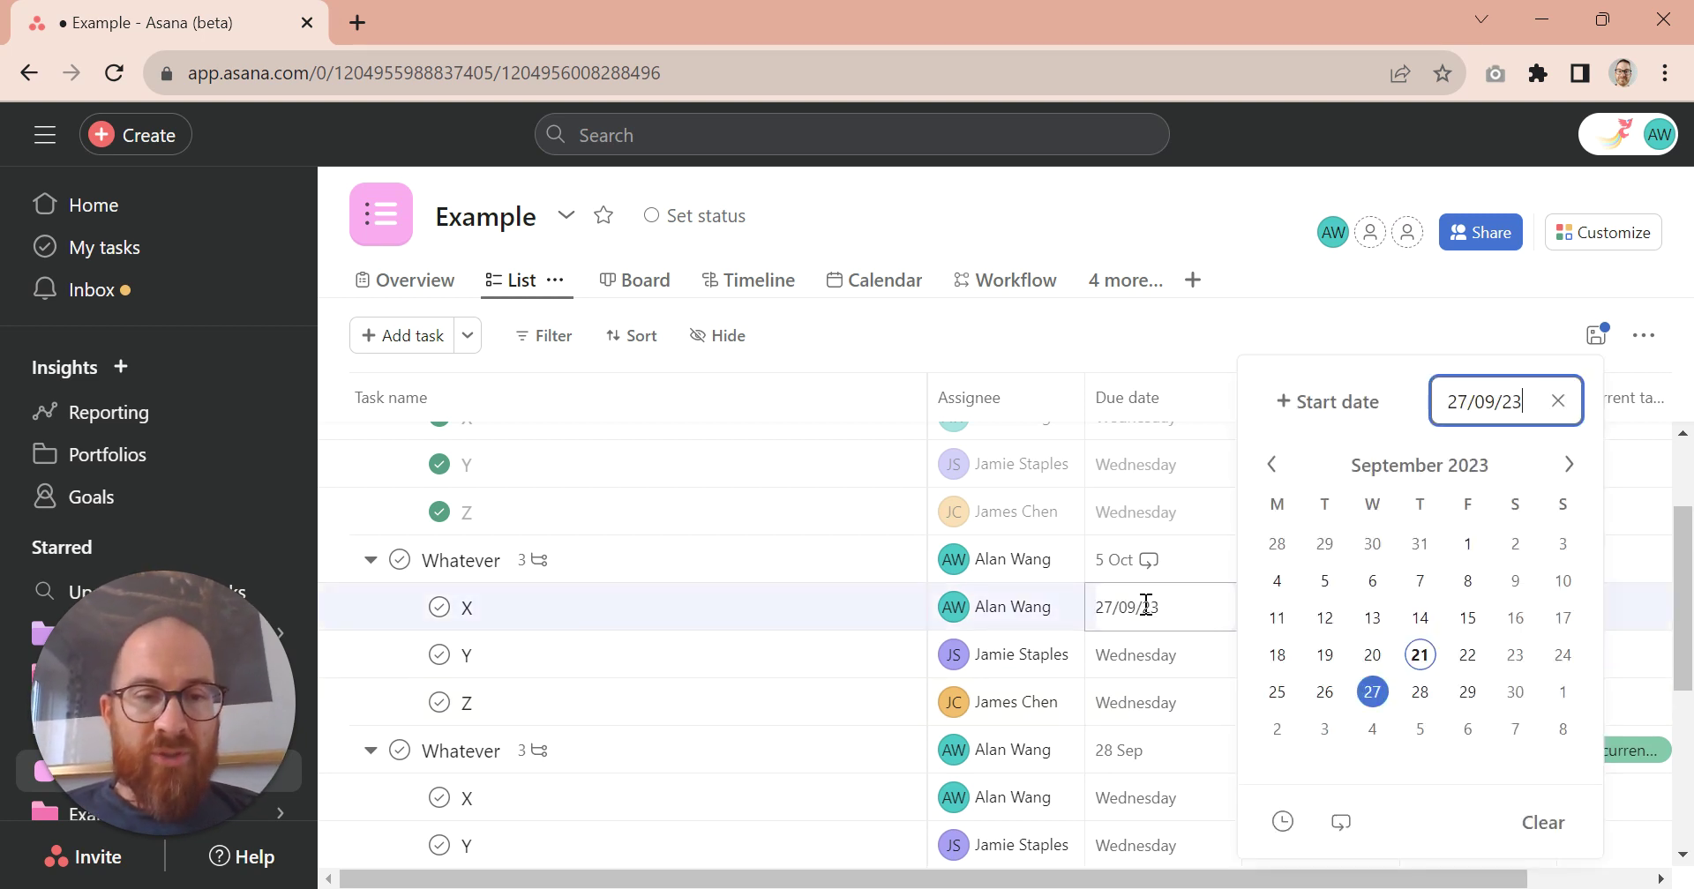
left_click(1337, 821)
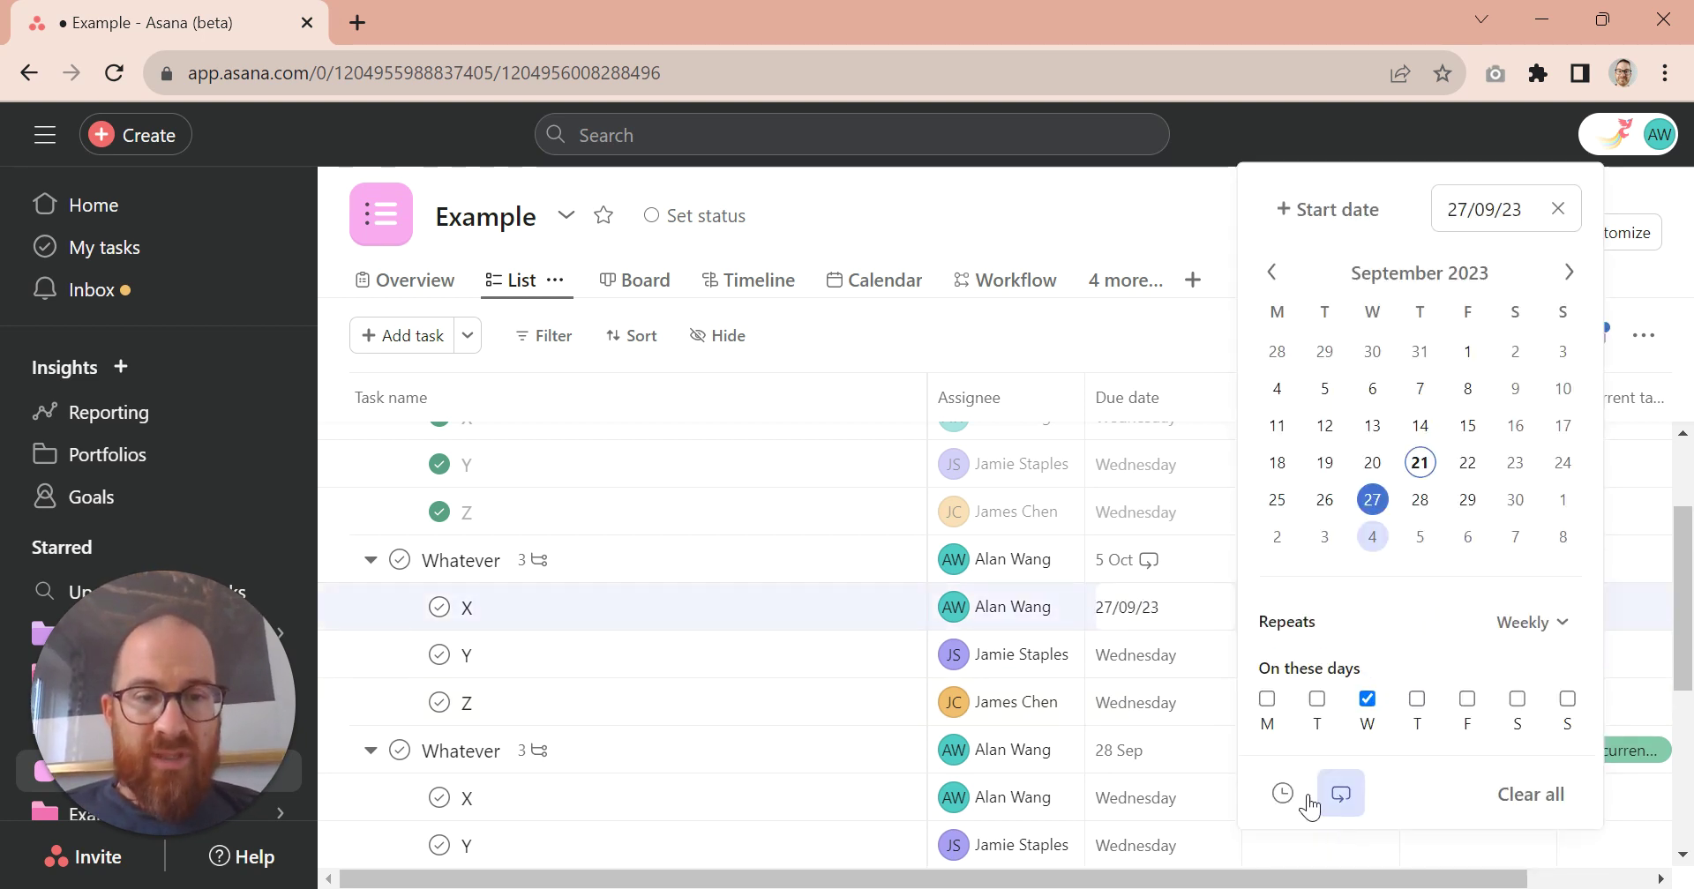
left_click(1149, 666)
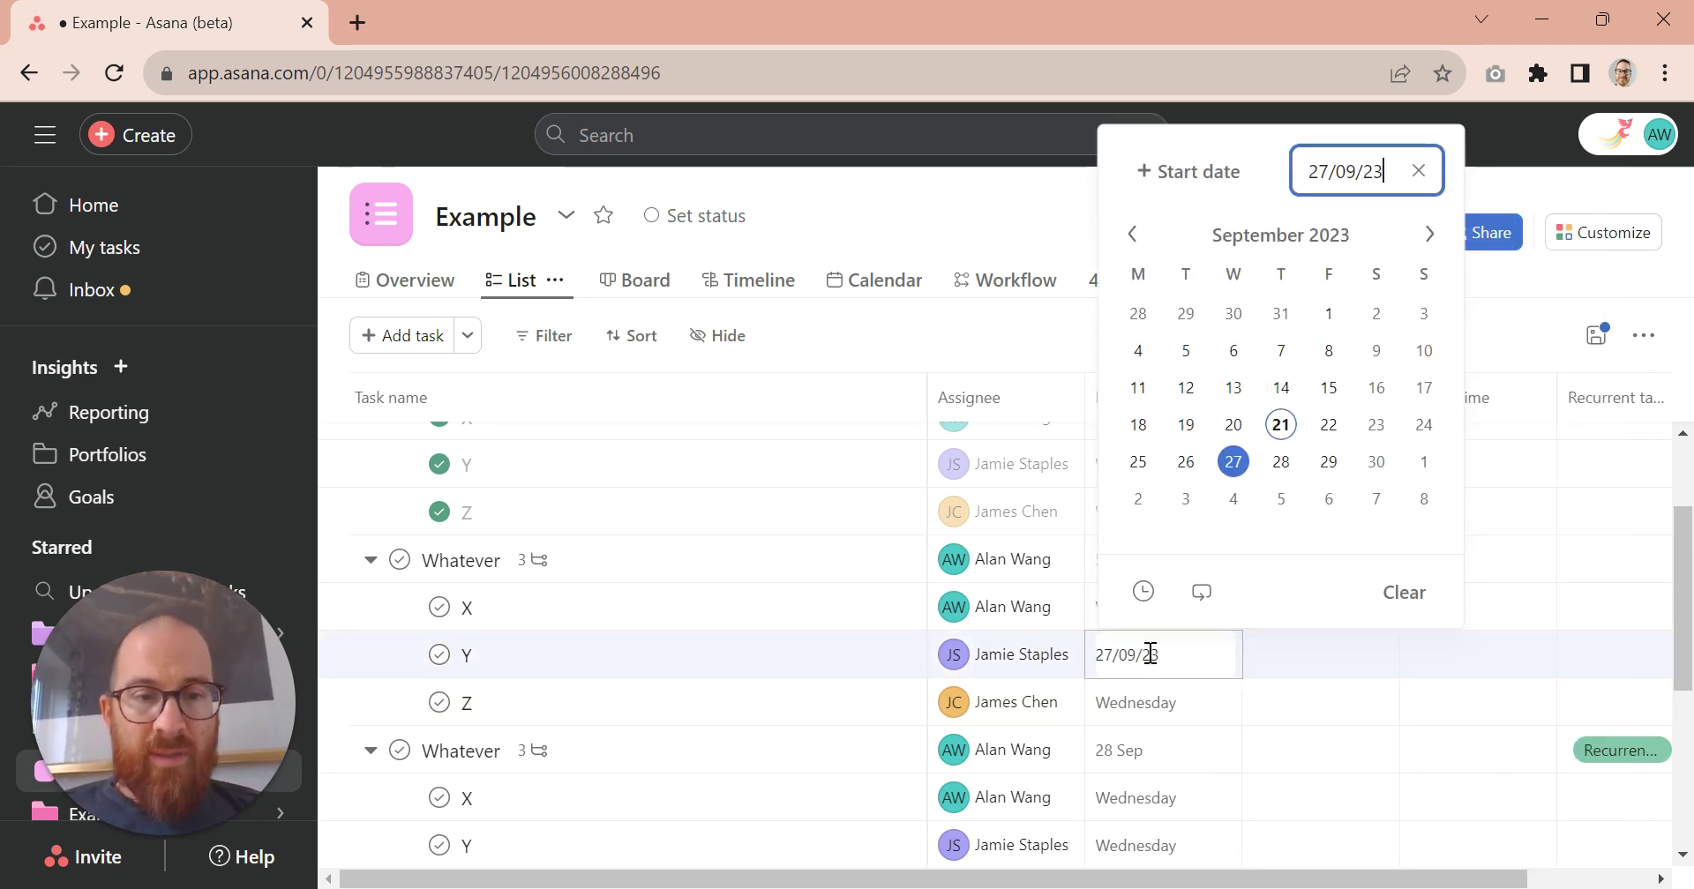
left_click(1199, 590)
left_click(1138, 703)
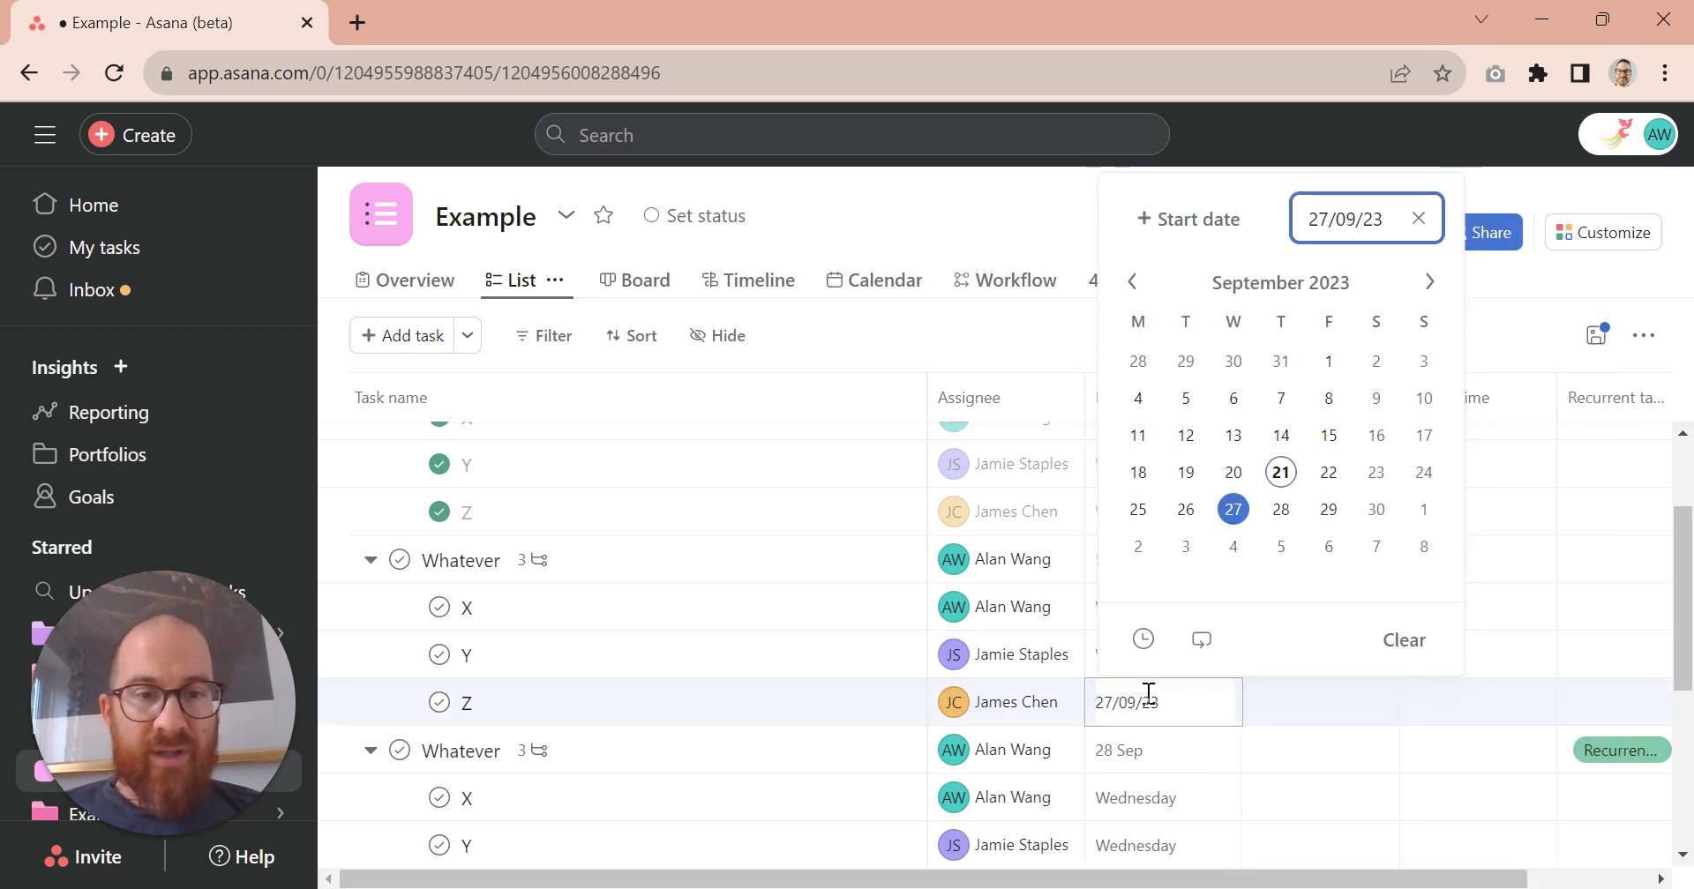
left_click(1200, 644)
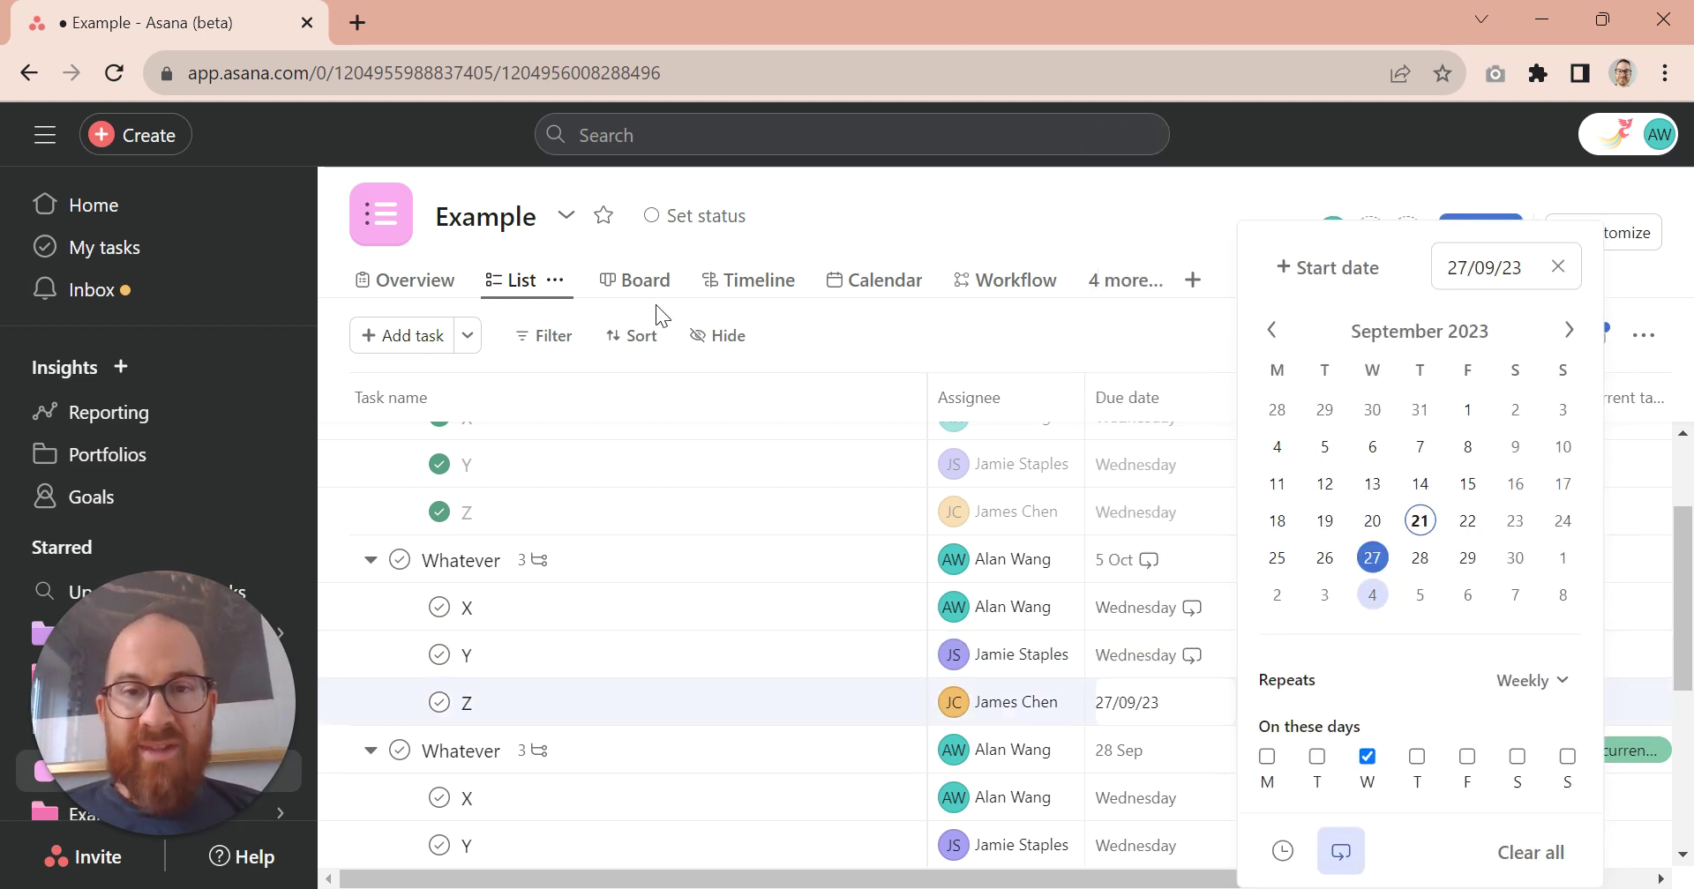
left_click(897, 229)
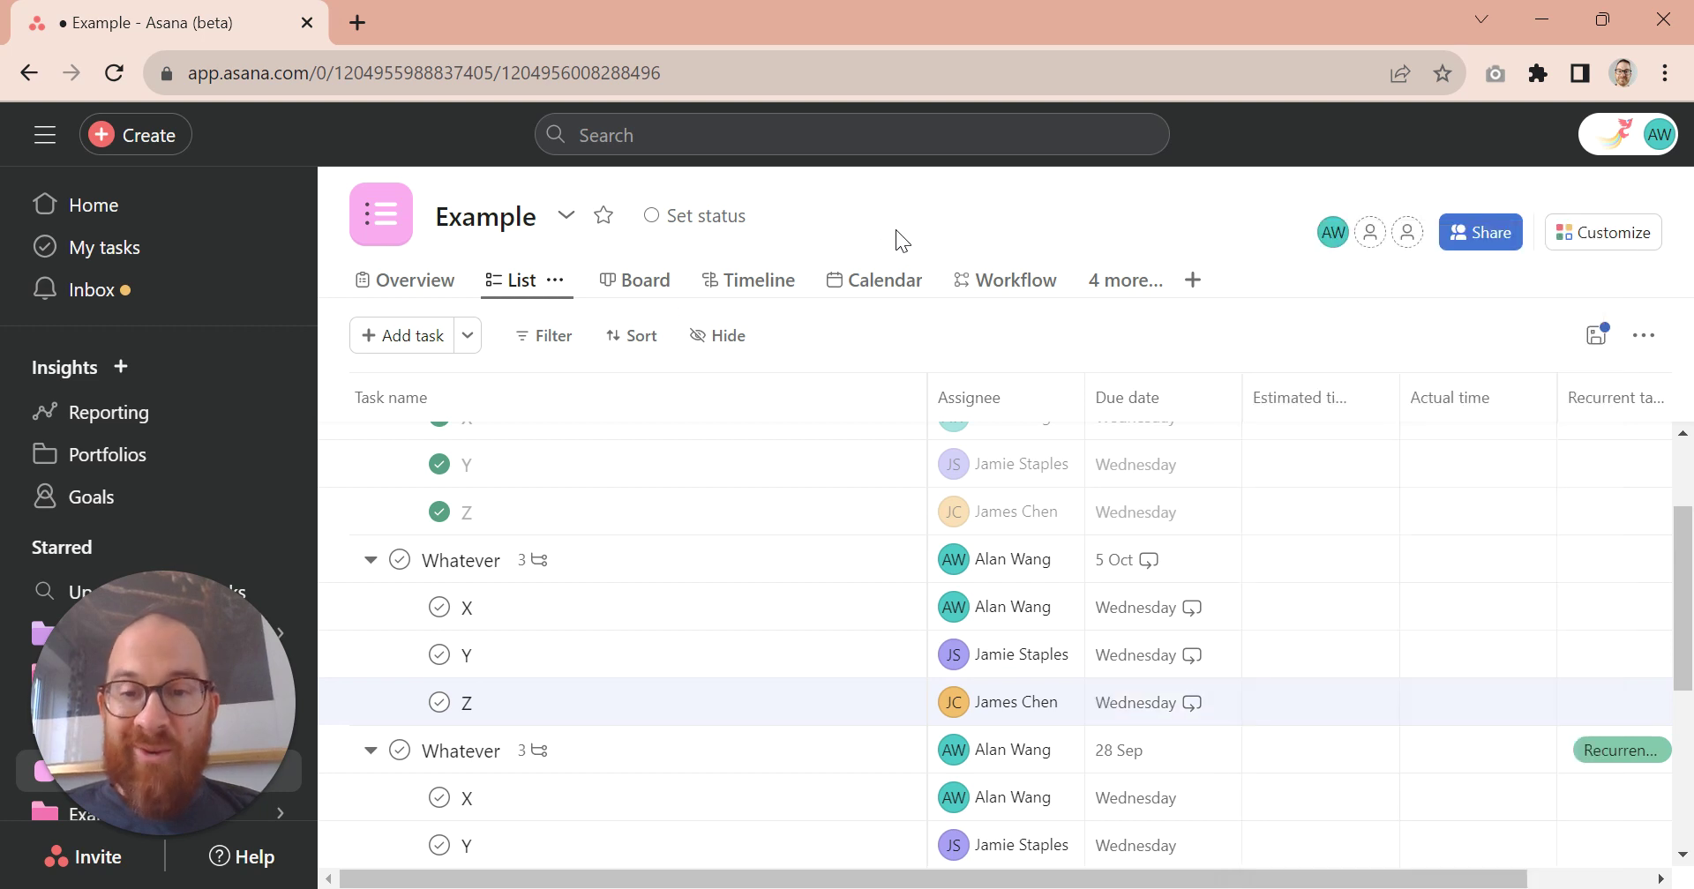
Mark subtasks Z, Y and X complete
left_click(439, 702)
left_click(441, 654)
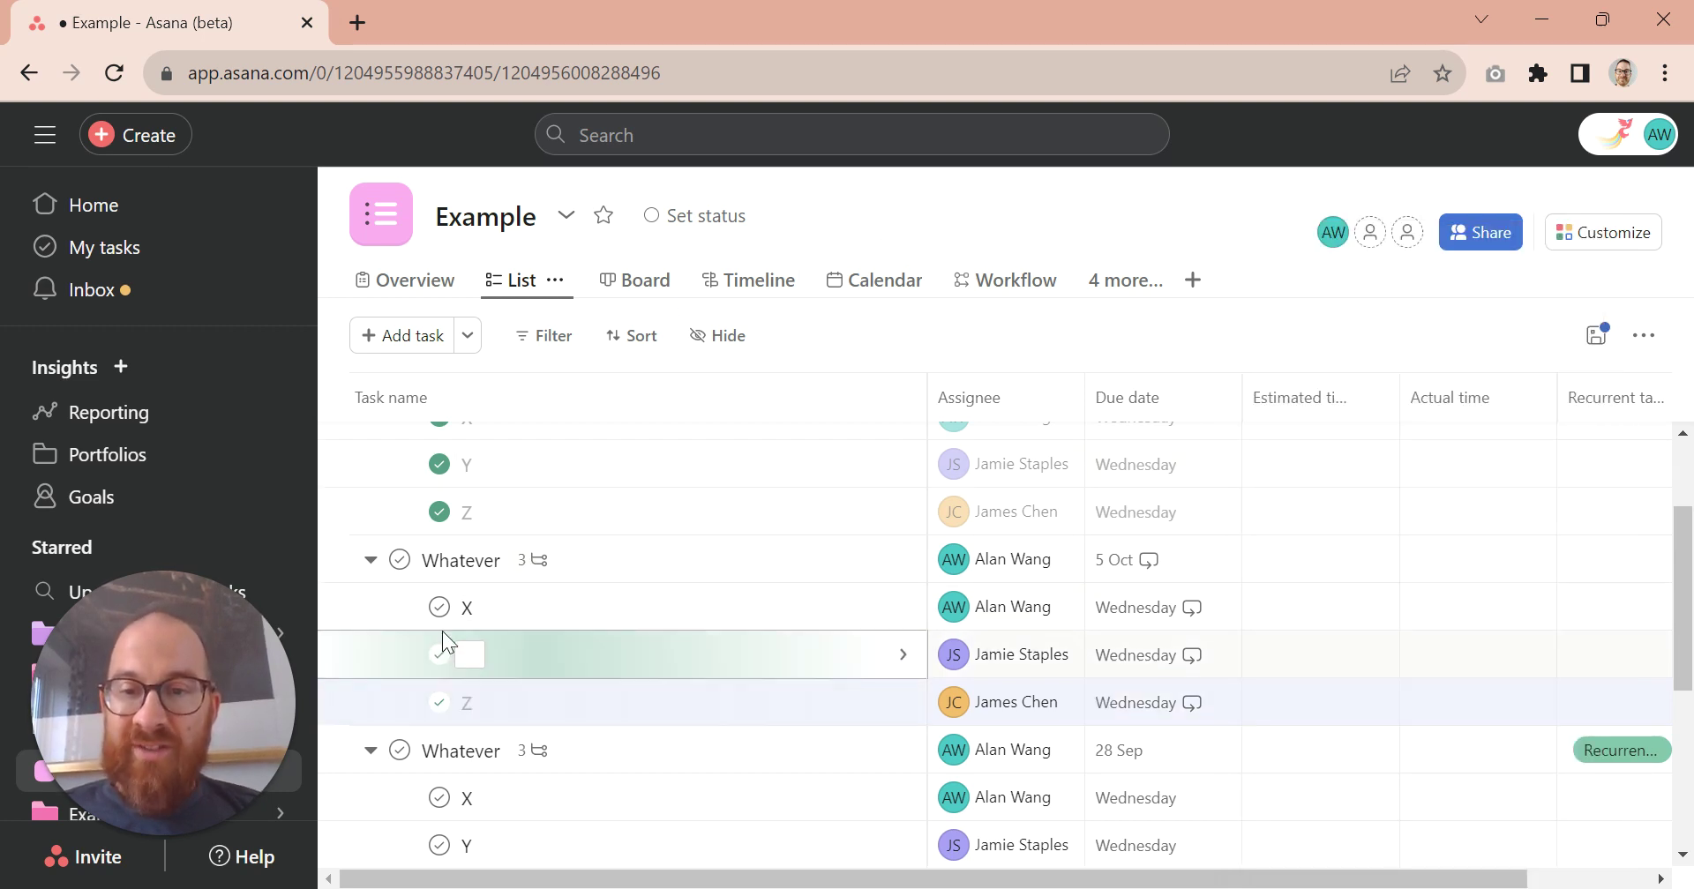
left_click(441, 609)
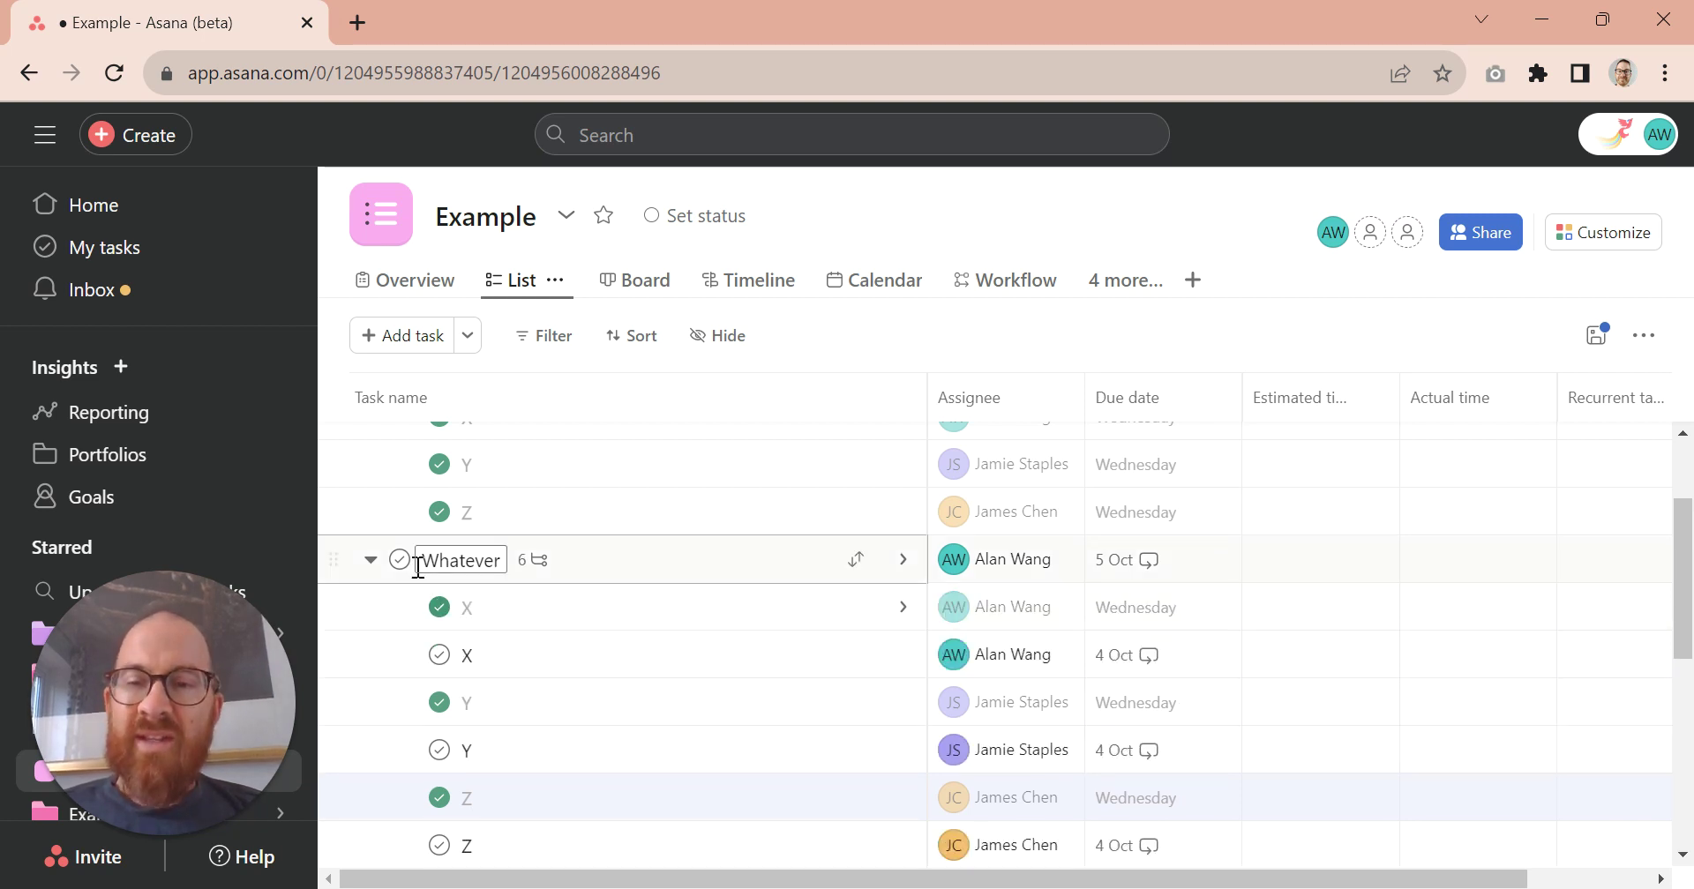
Complete the Whatever task, collapse the finished tasks, and expand the new Whatever due 12 Oct
left_click(408, 570)
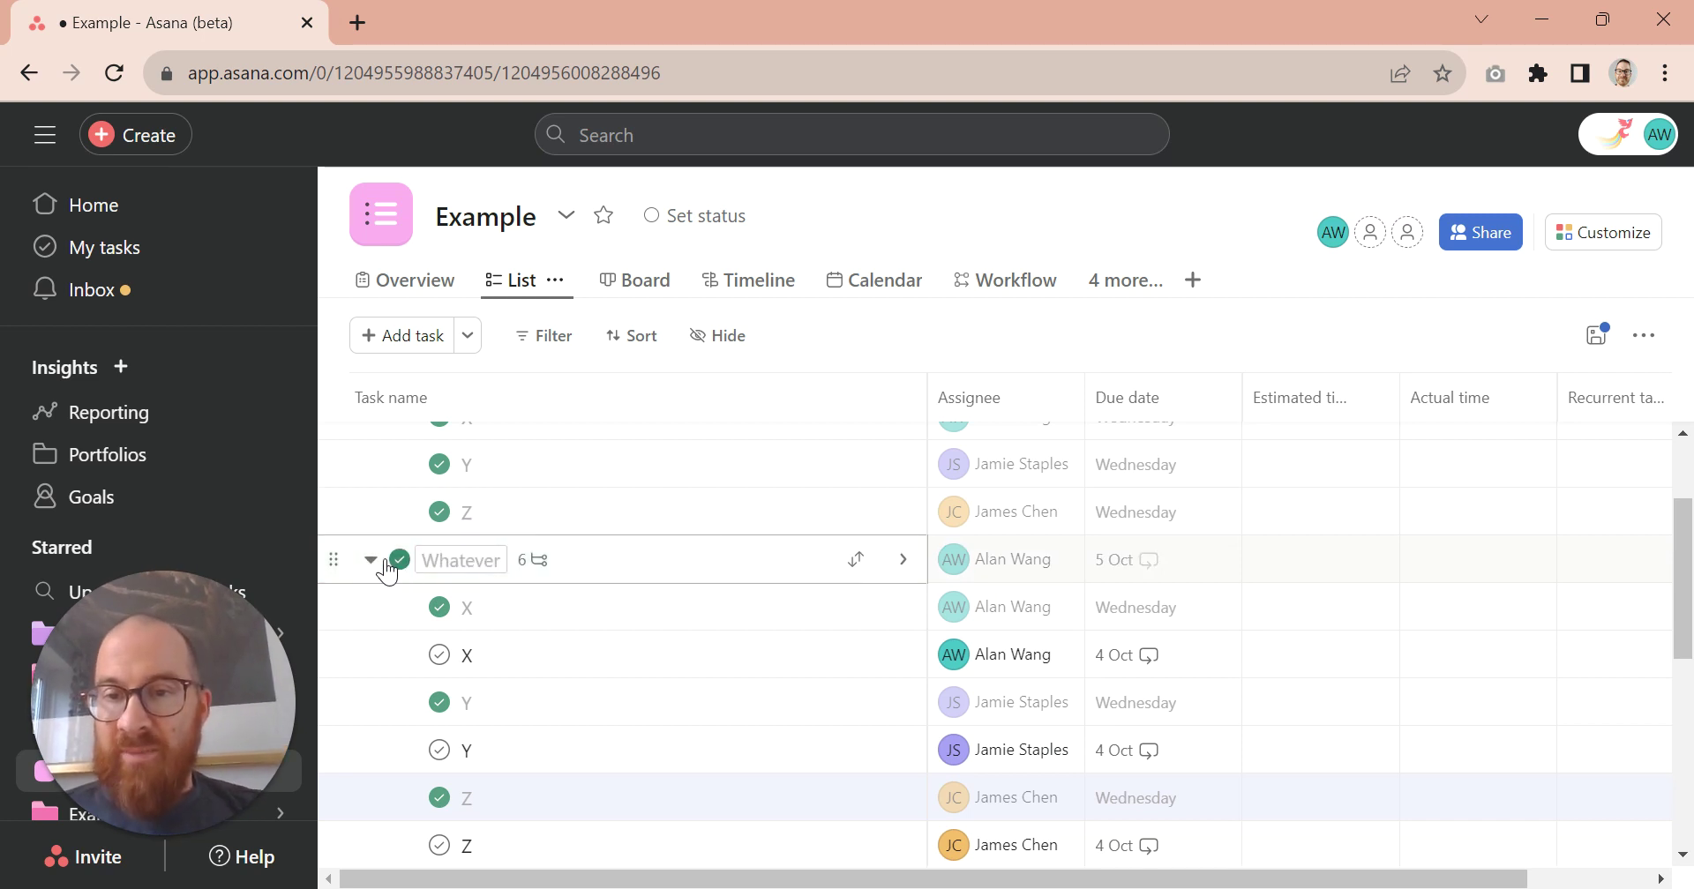
left_click(374, 563)
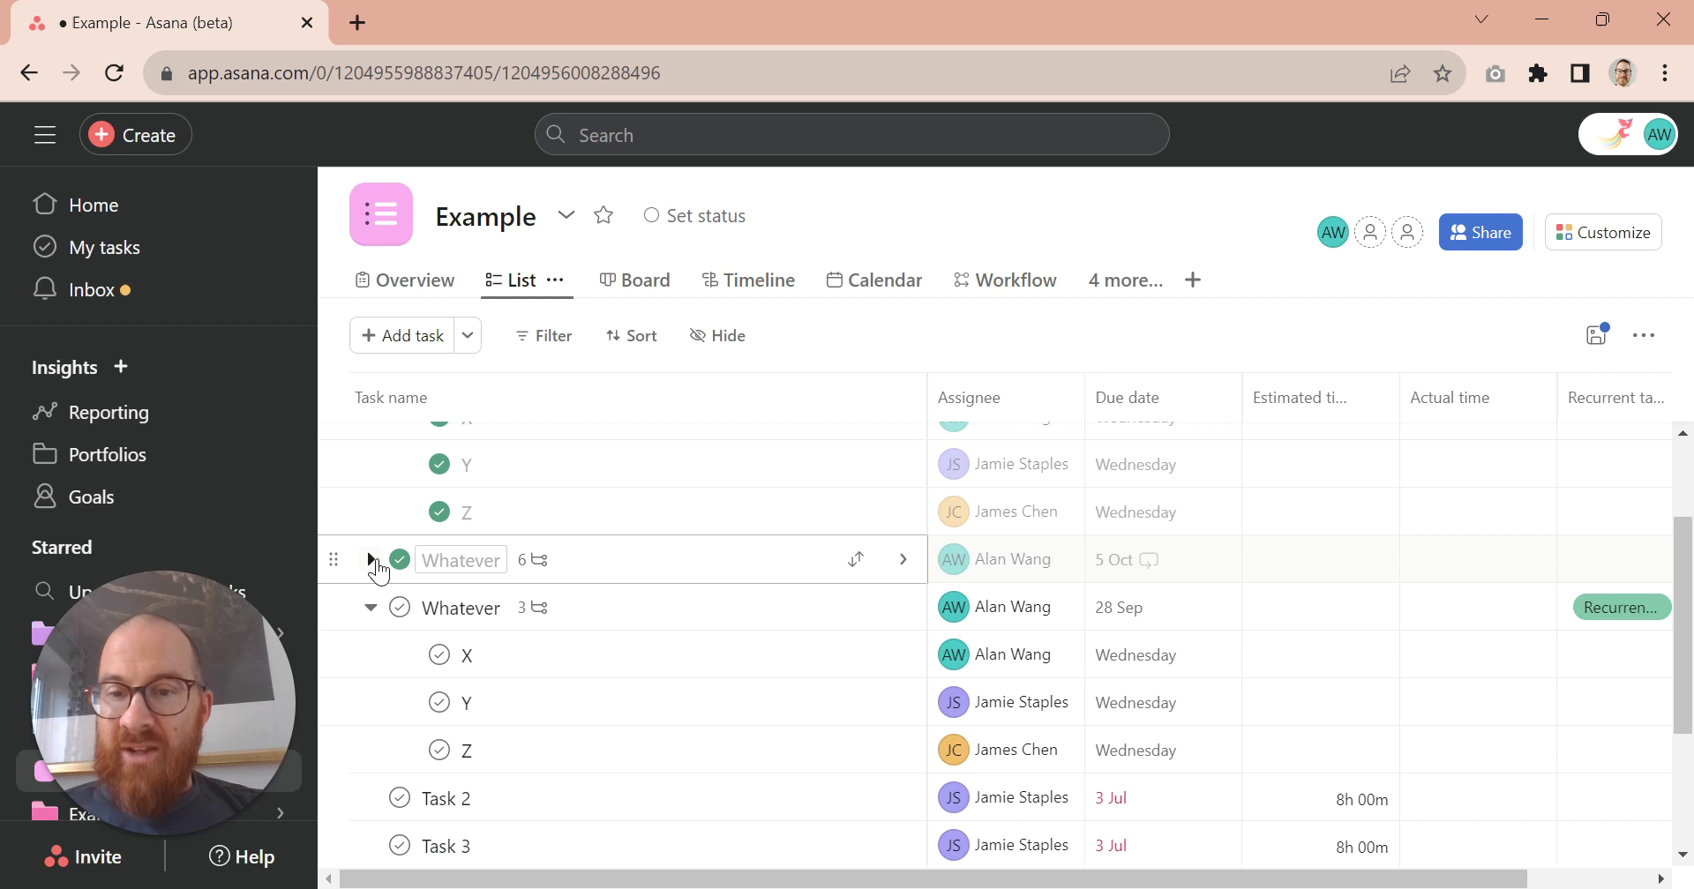
scroll(383, 498, "up", 1)
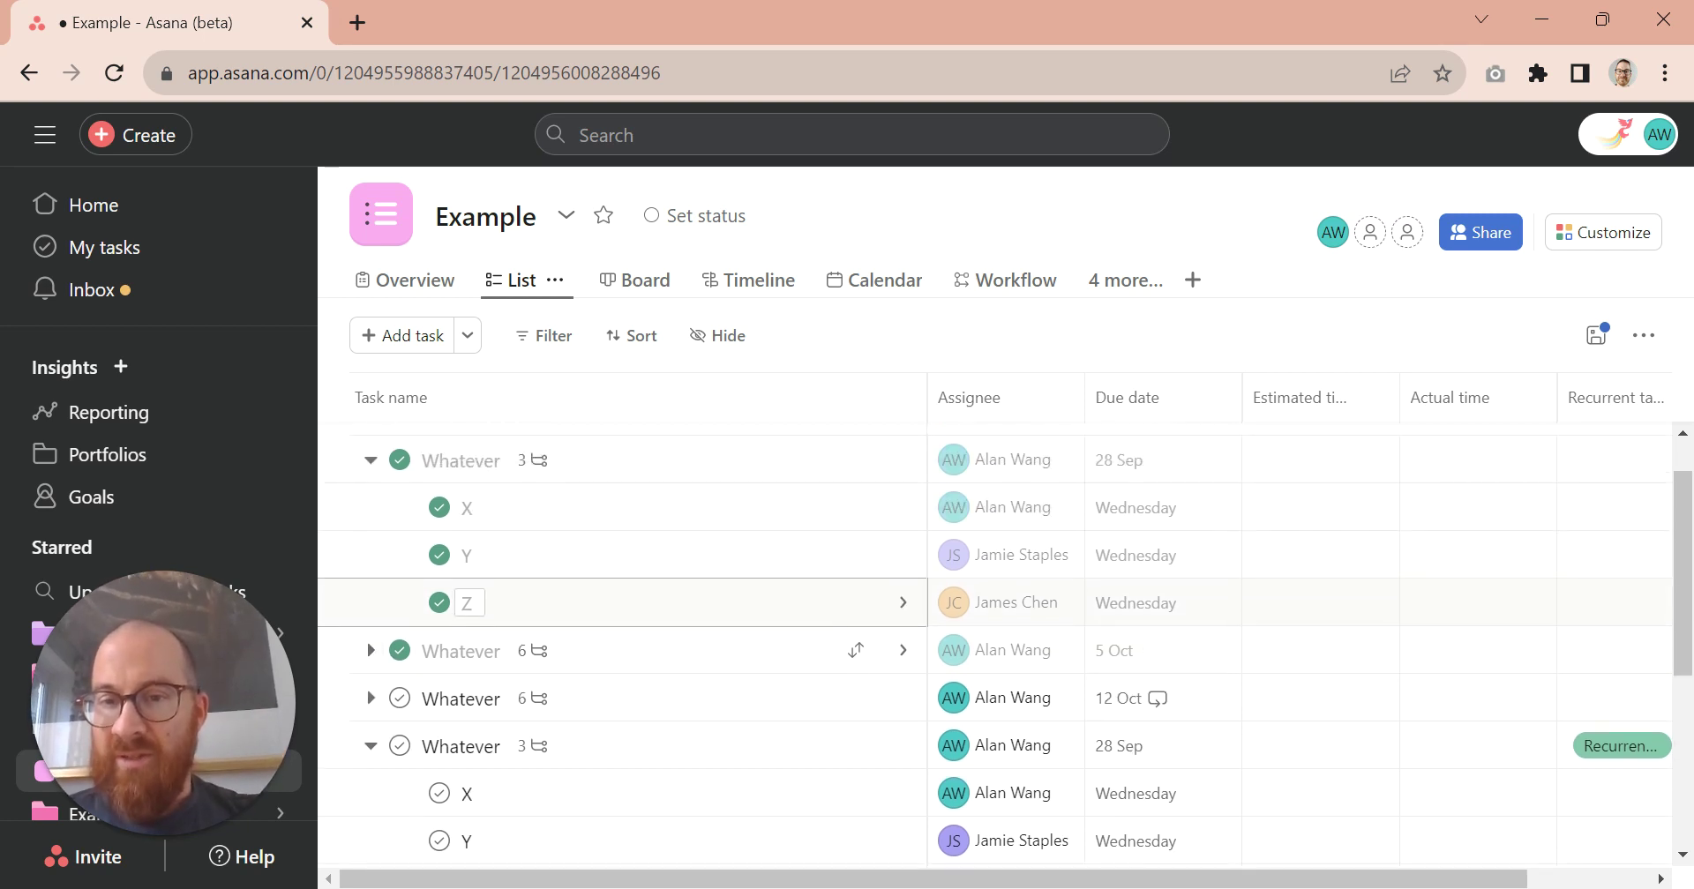
left_click(371, 460)
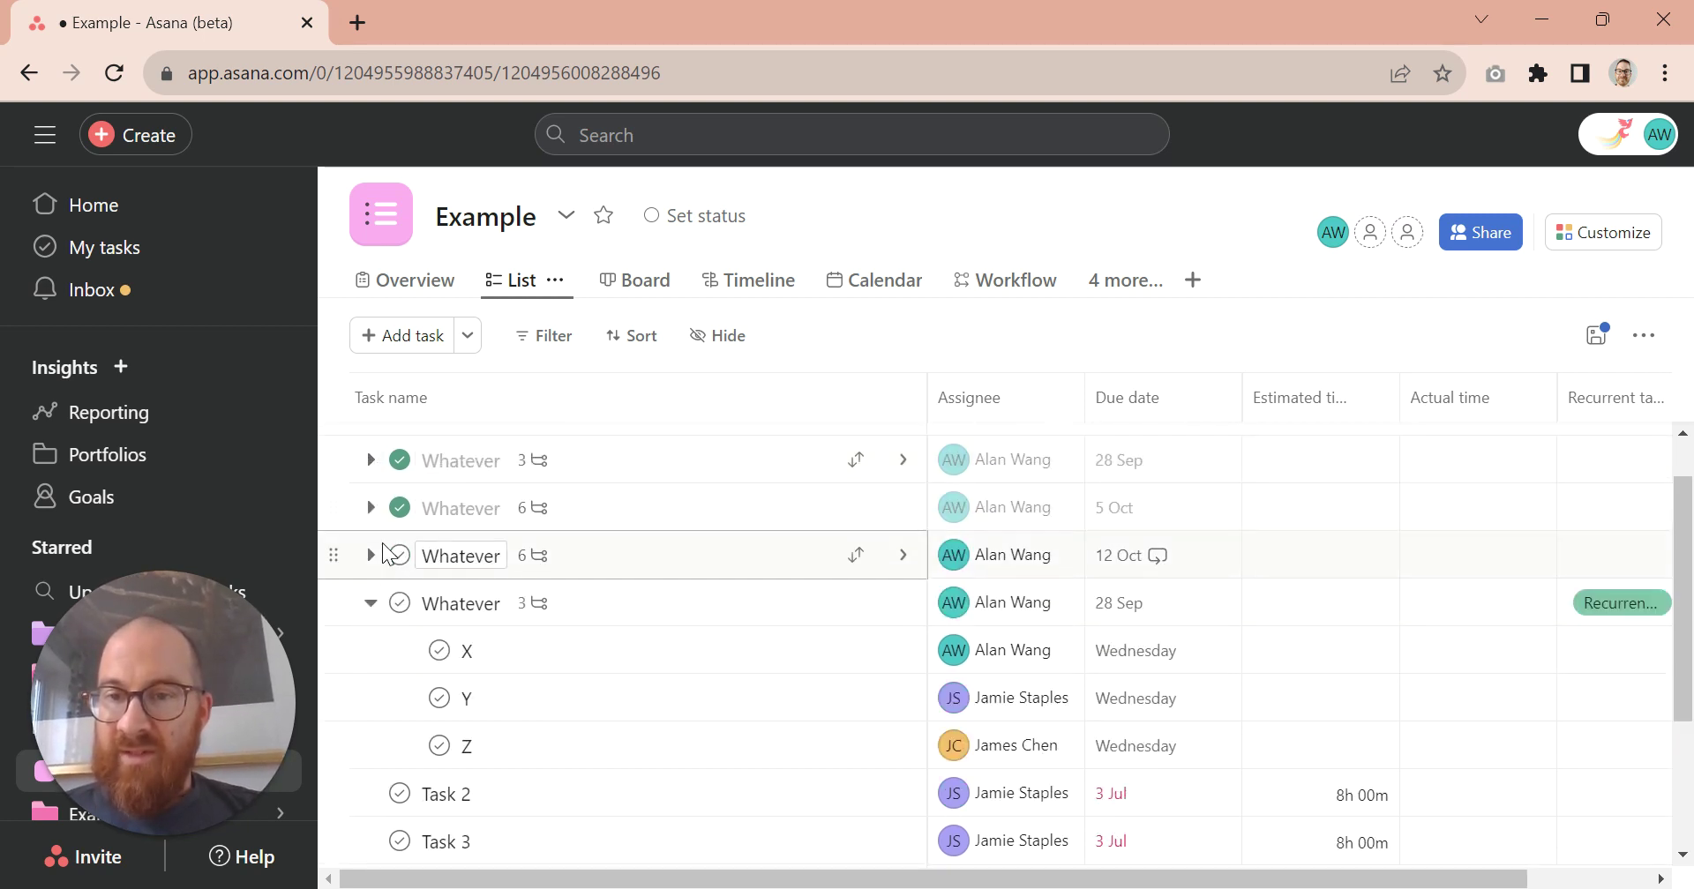
left_click(370, 555)
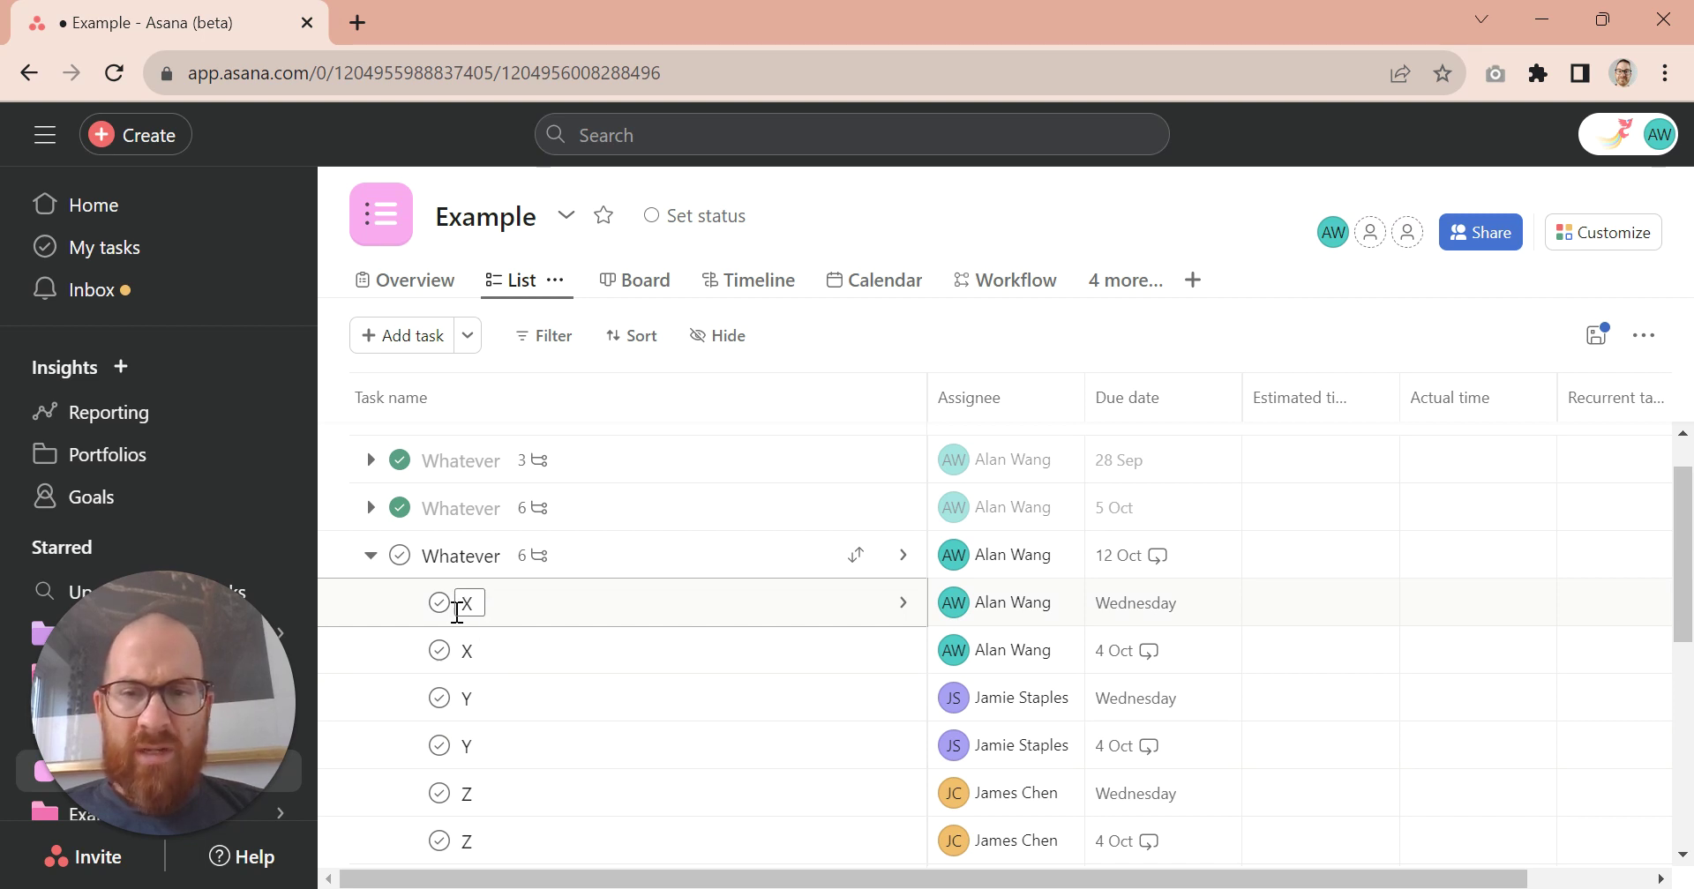
Mark the second X, second Y and first Z subtasks complete
left_click(439, 652)
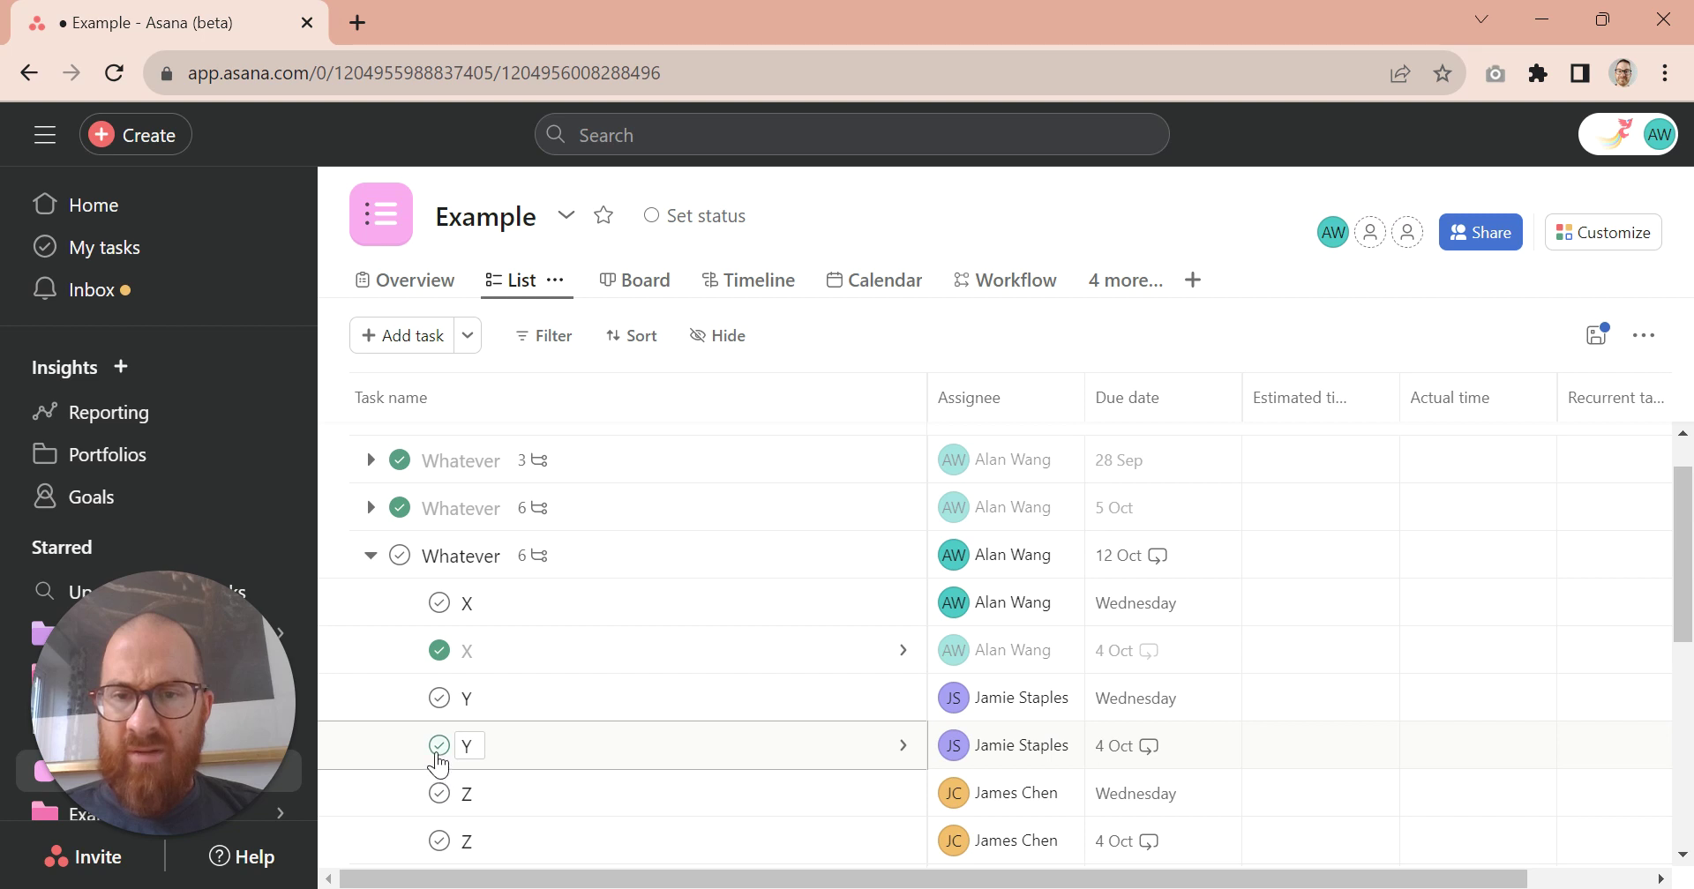
left_click(438, 746)
left_click(439, 840)
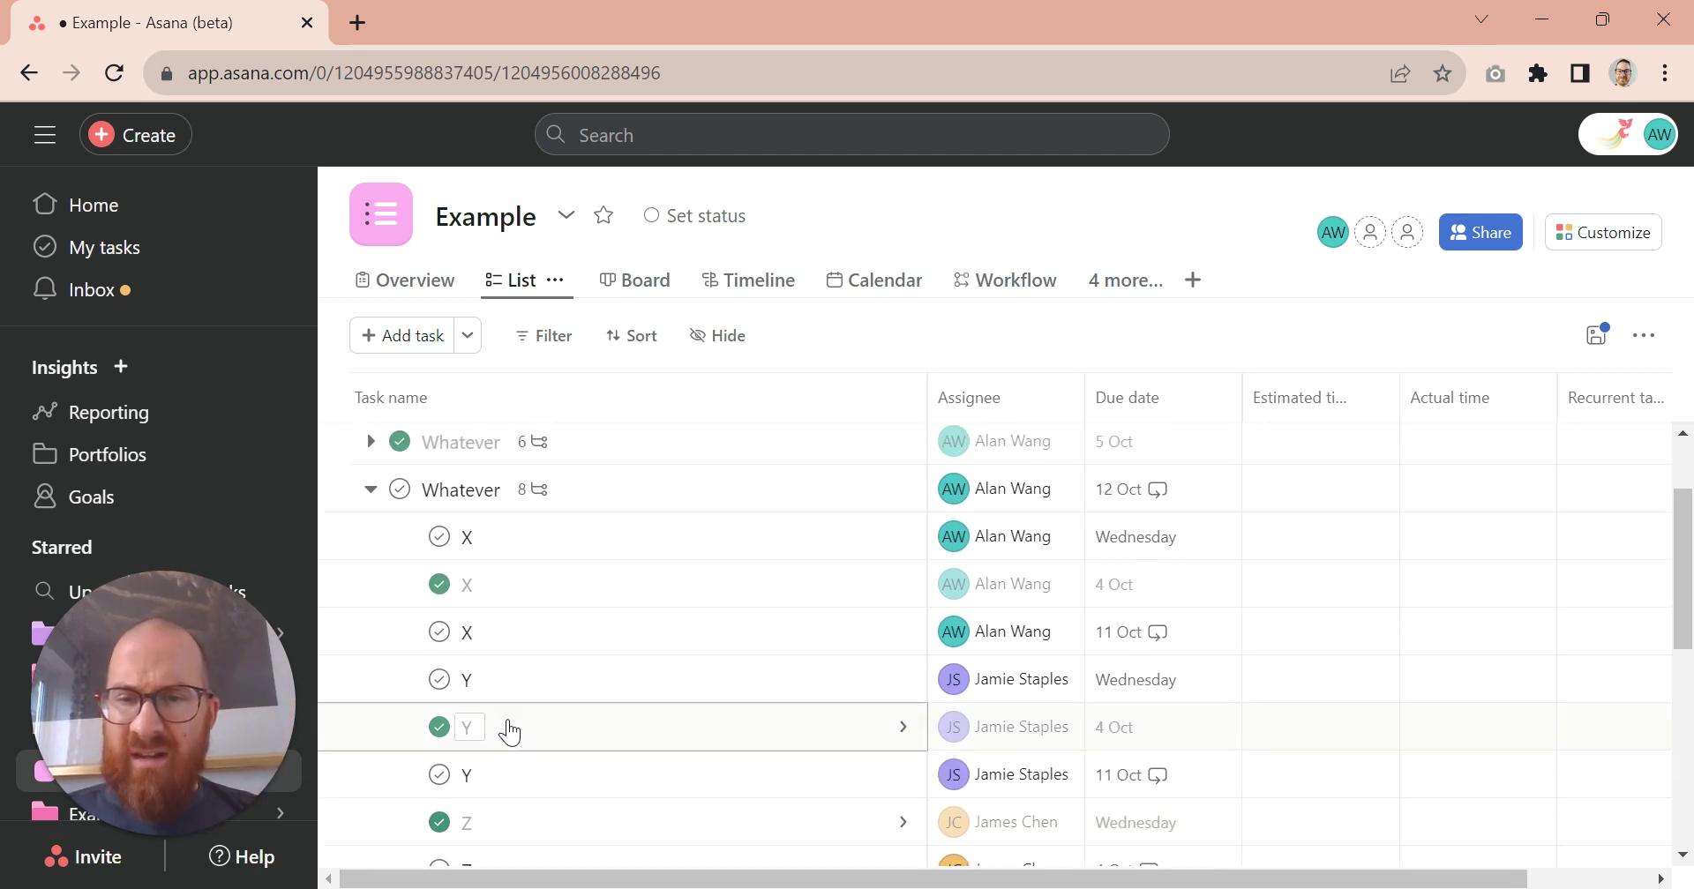
Collapse and complete the 12 Oct Whatever task with 8 subtasks
left_click(370, 490)
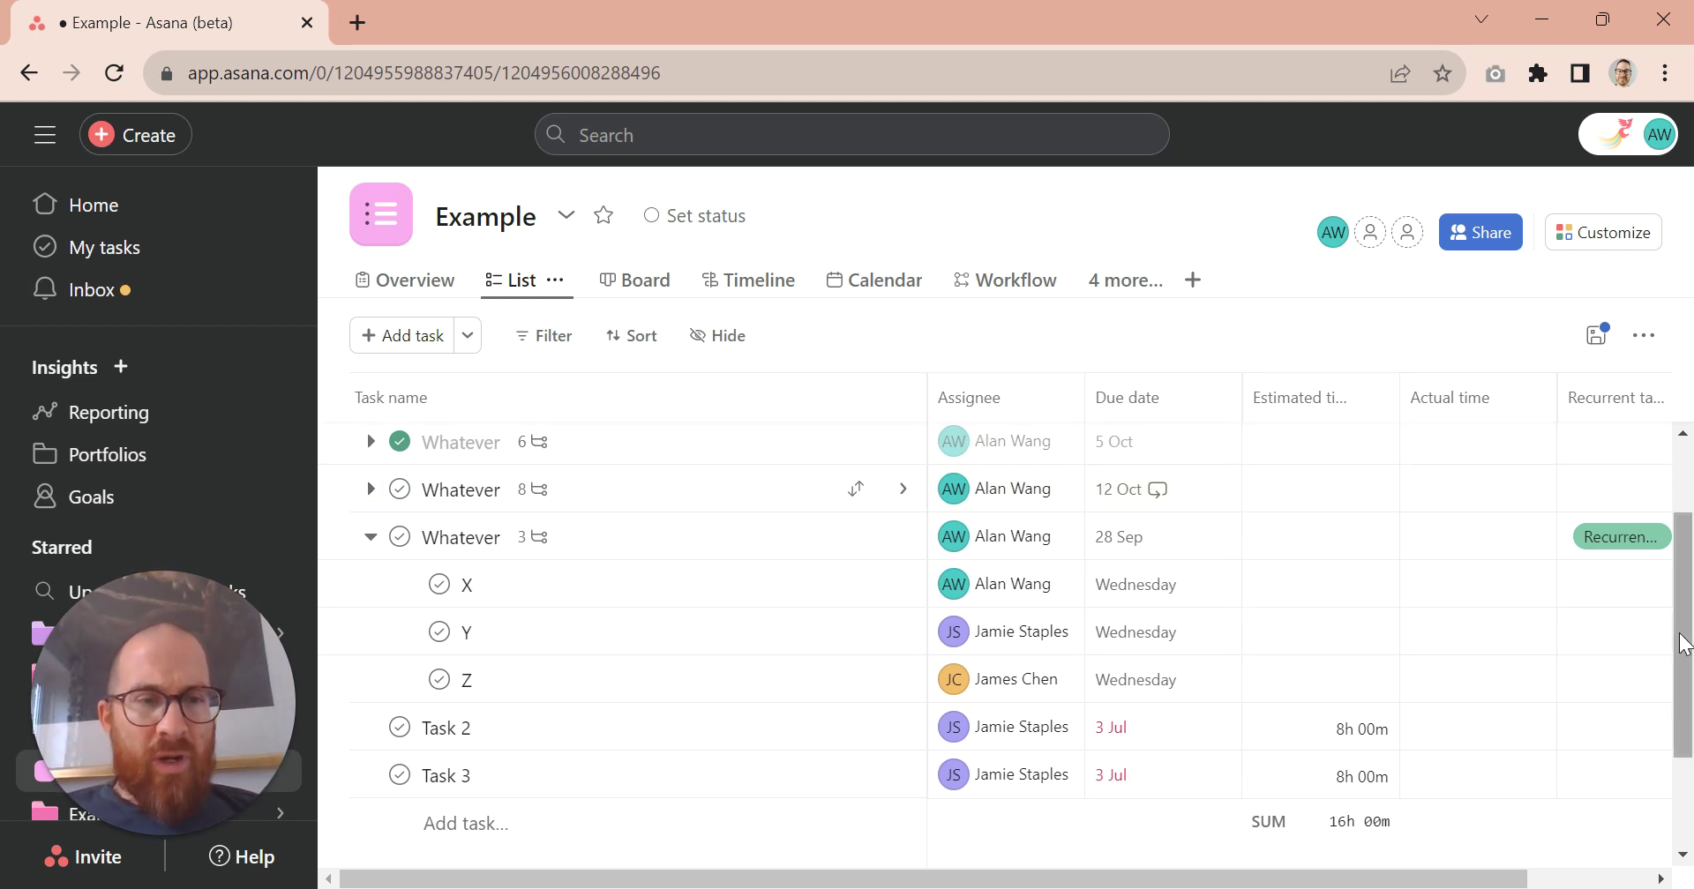
scroll(1683, 642, "up", 1)
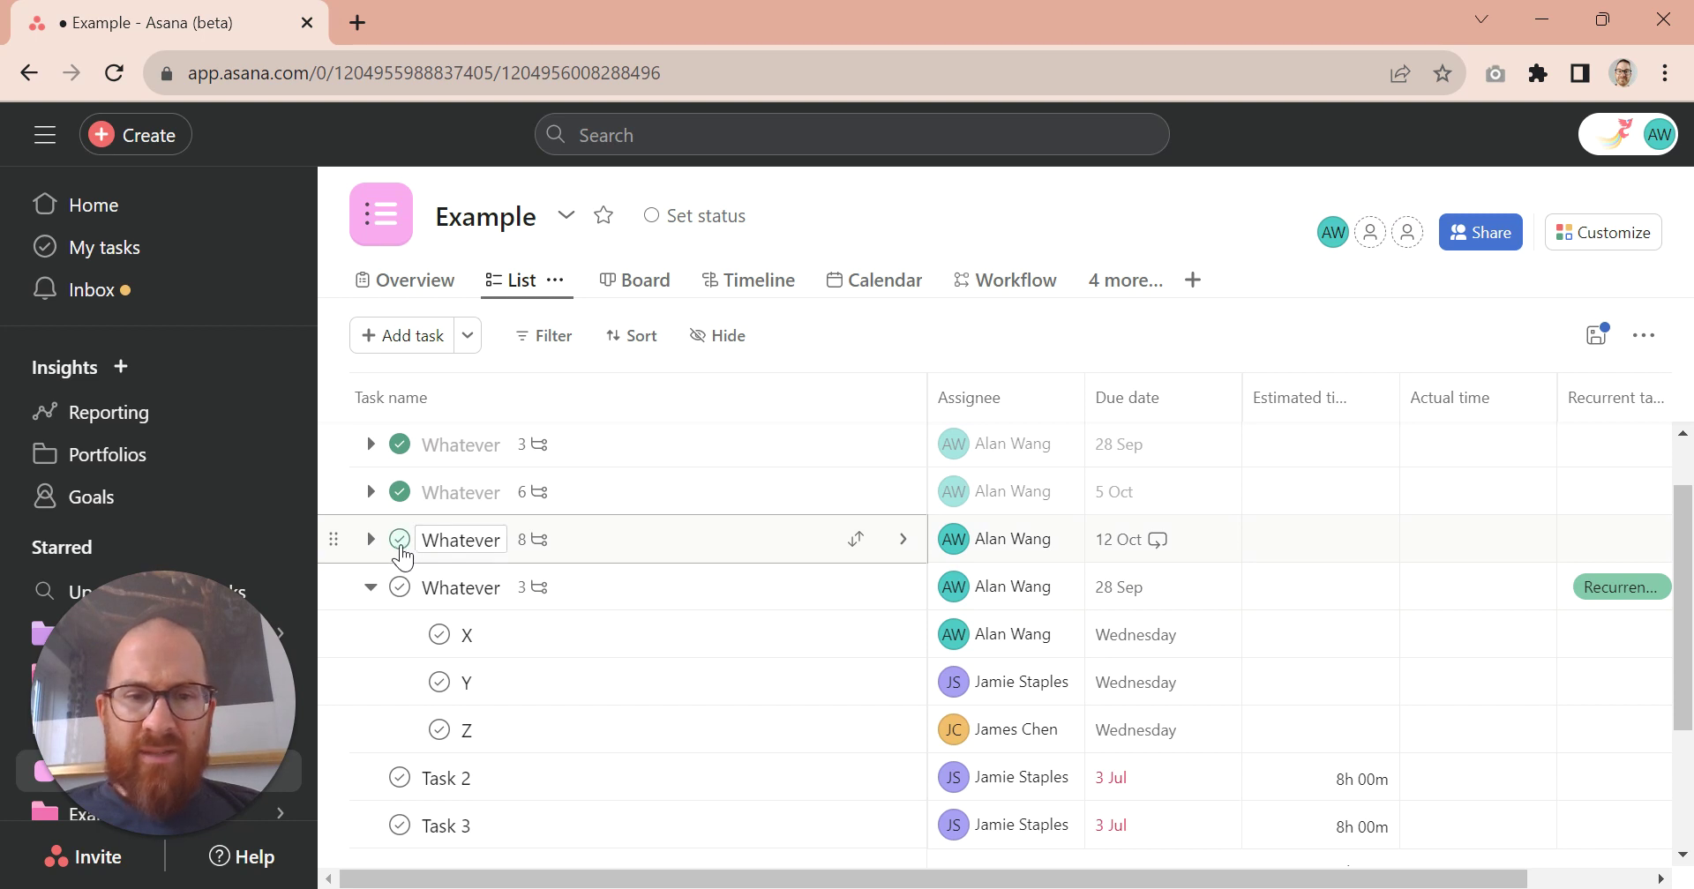
left_click(399, 540)
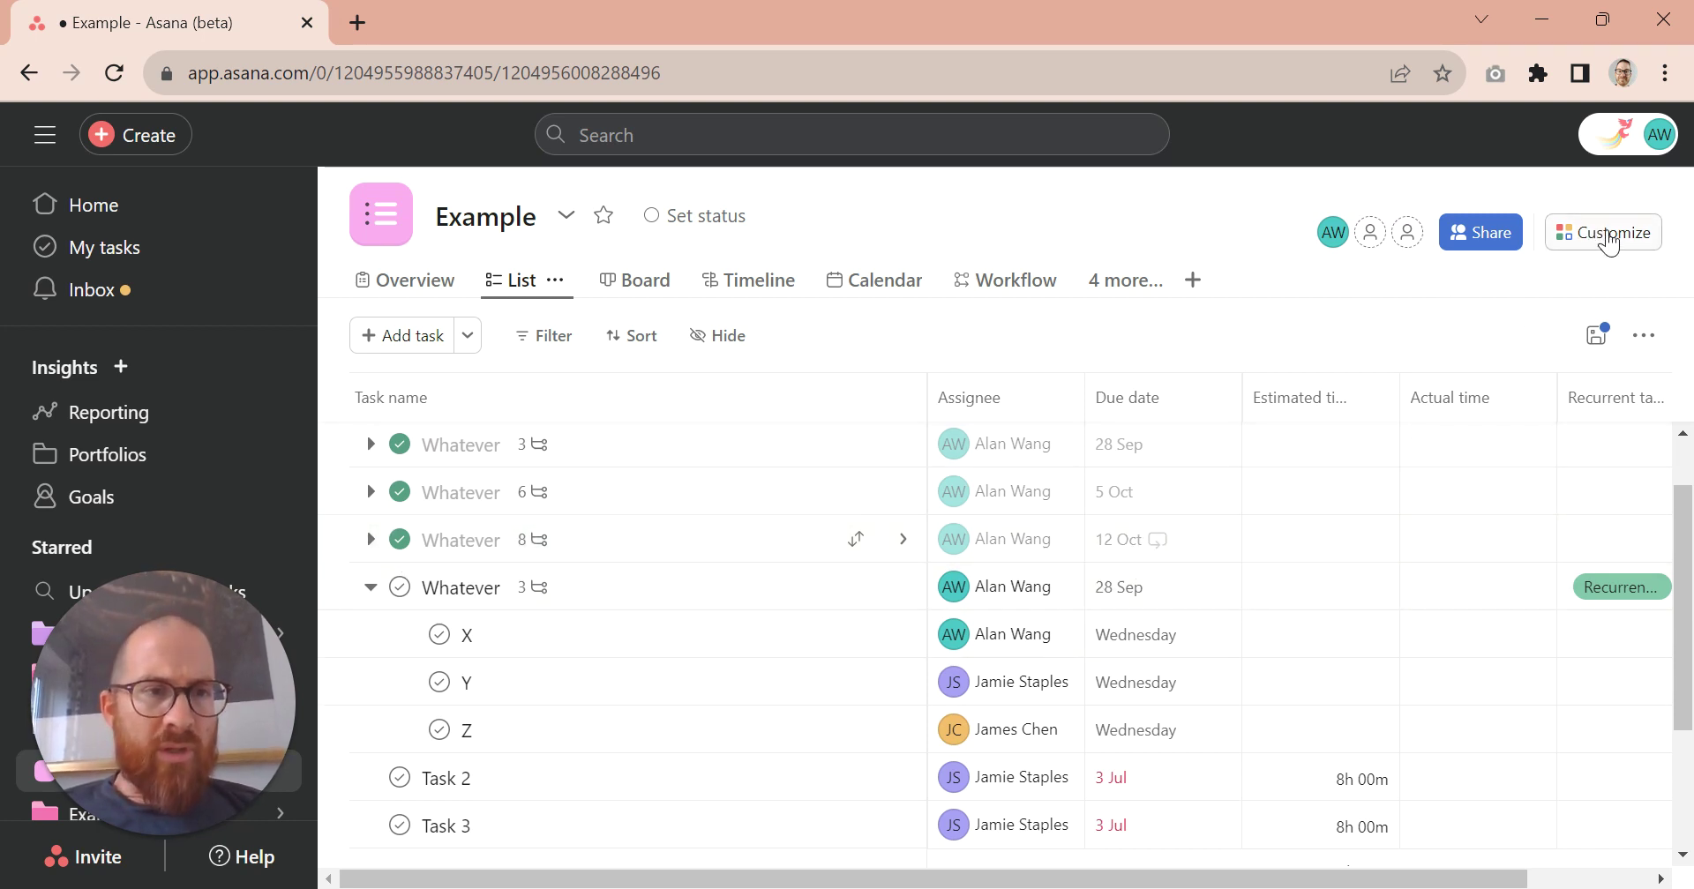
left_click(1609, 236)
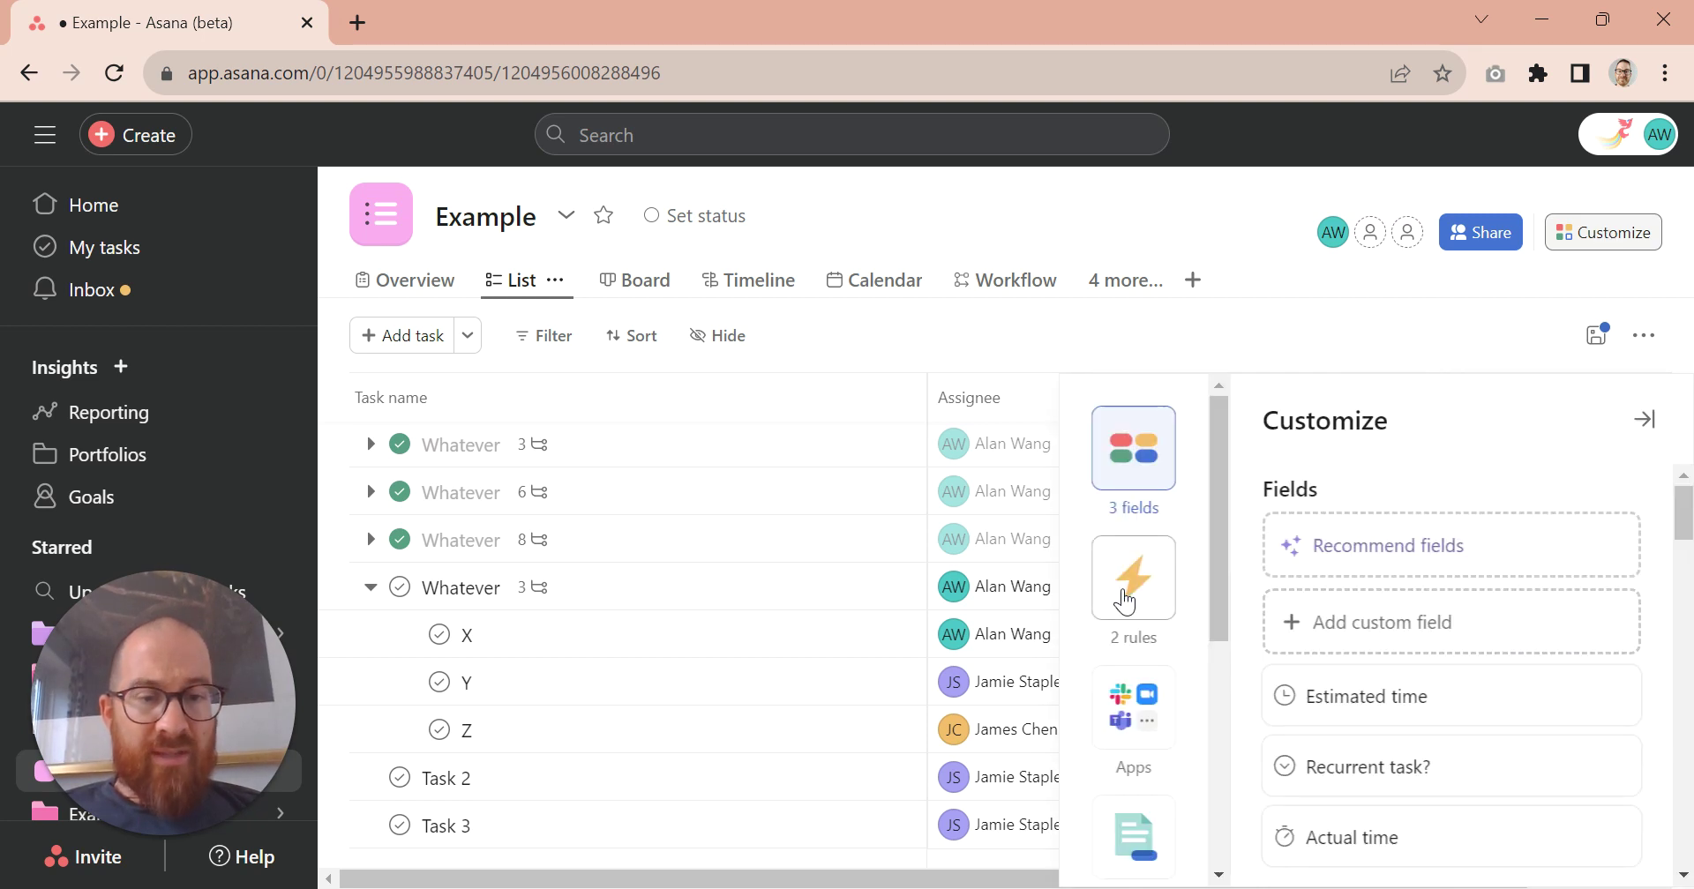
Switch the 'When Custom field is set…' task-creation rule from Paused to Active and save it
left_click(1124, 602)
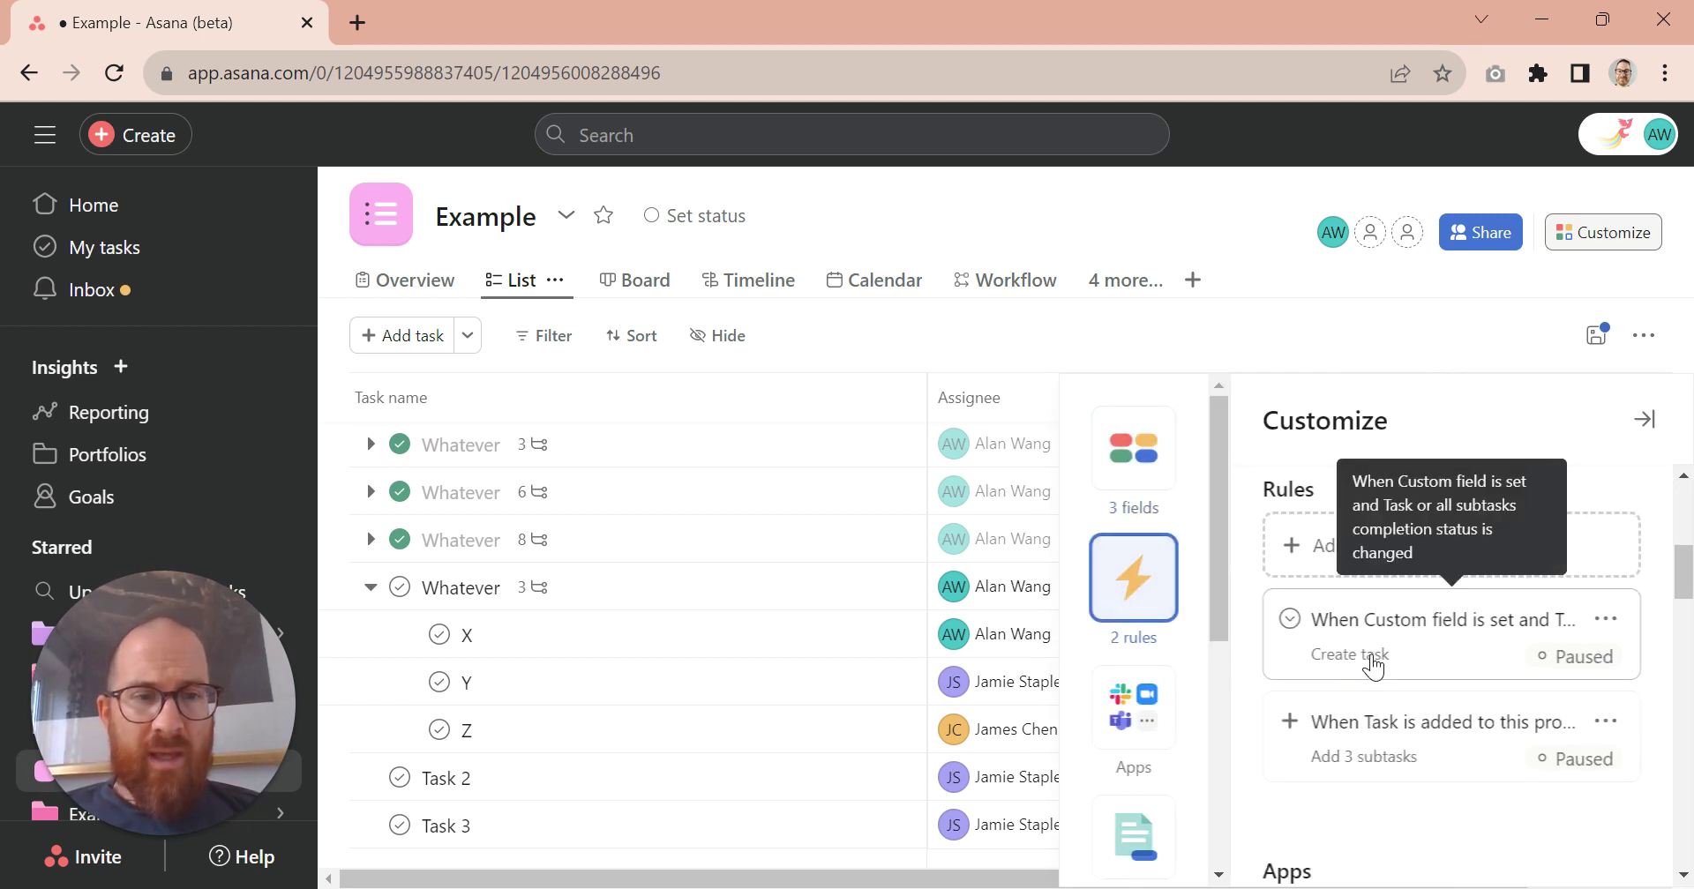
left_click(1394, 654)
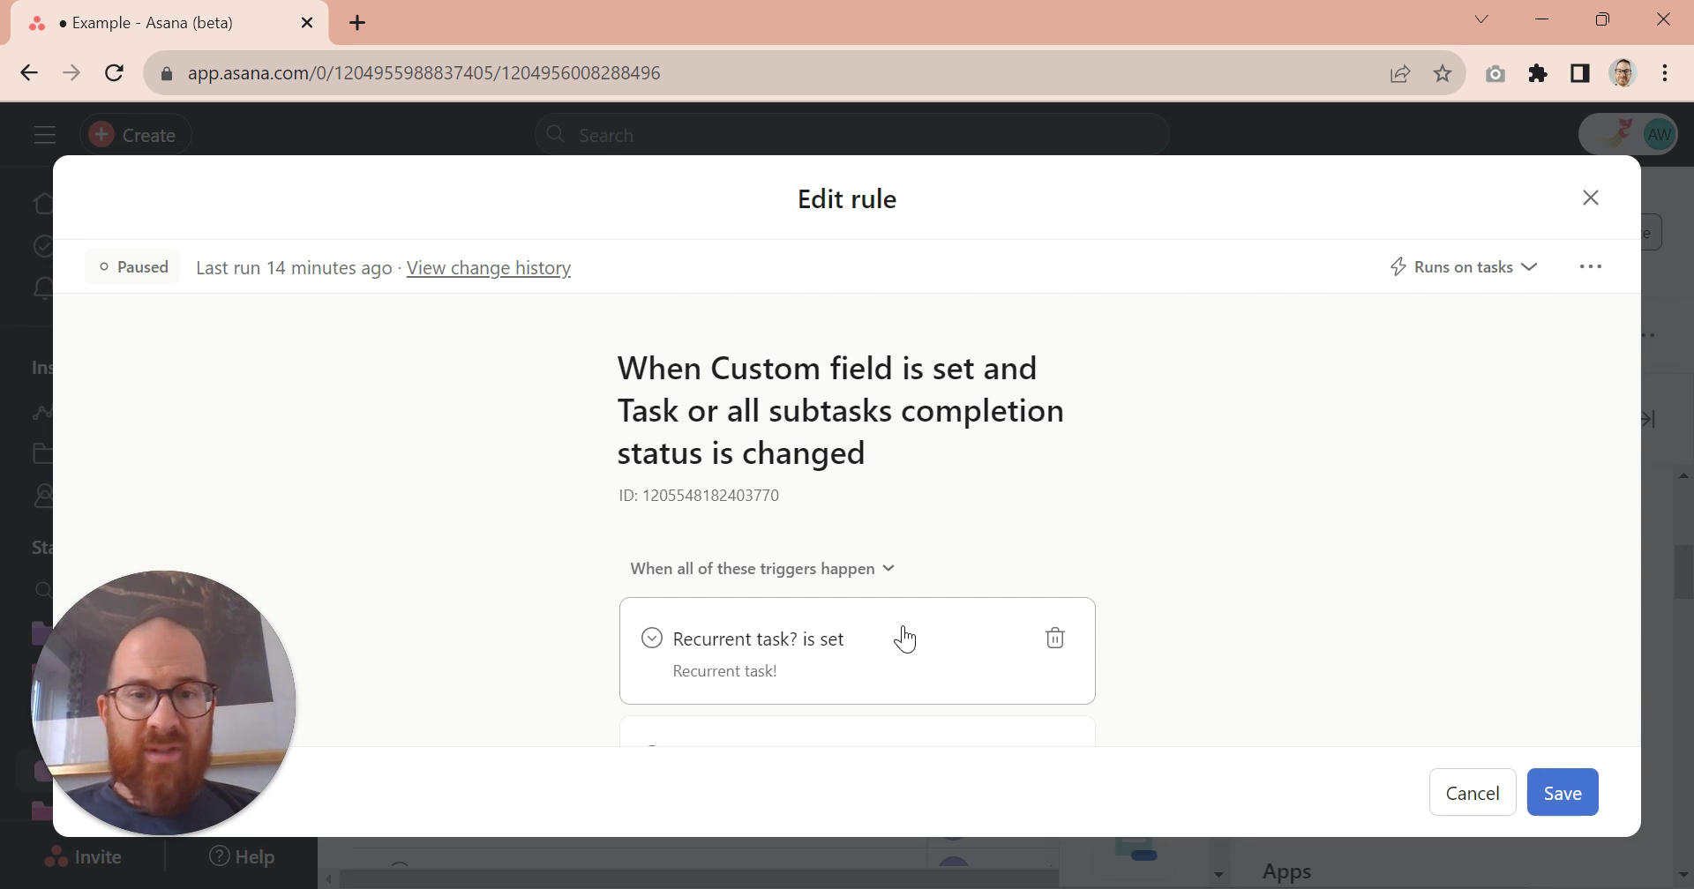
scroll(1531, 451, "down", 3)
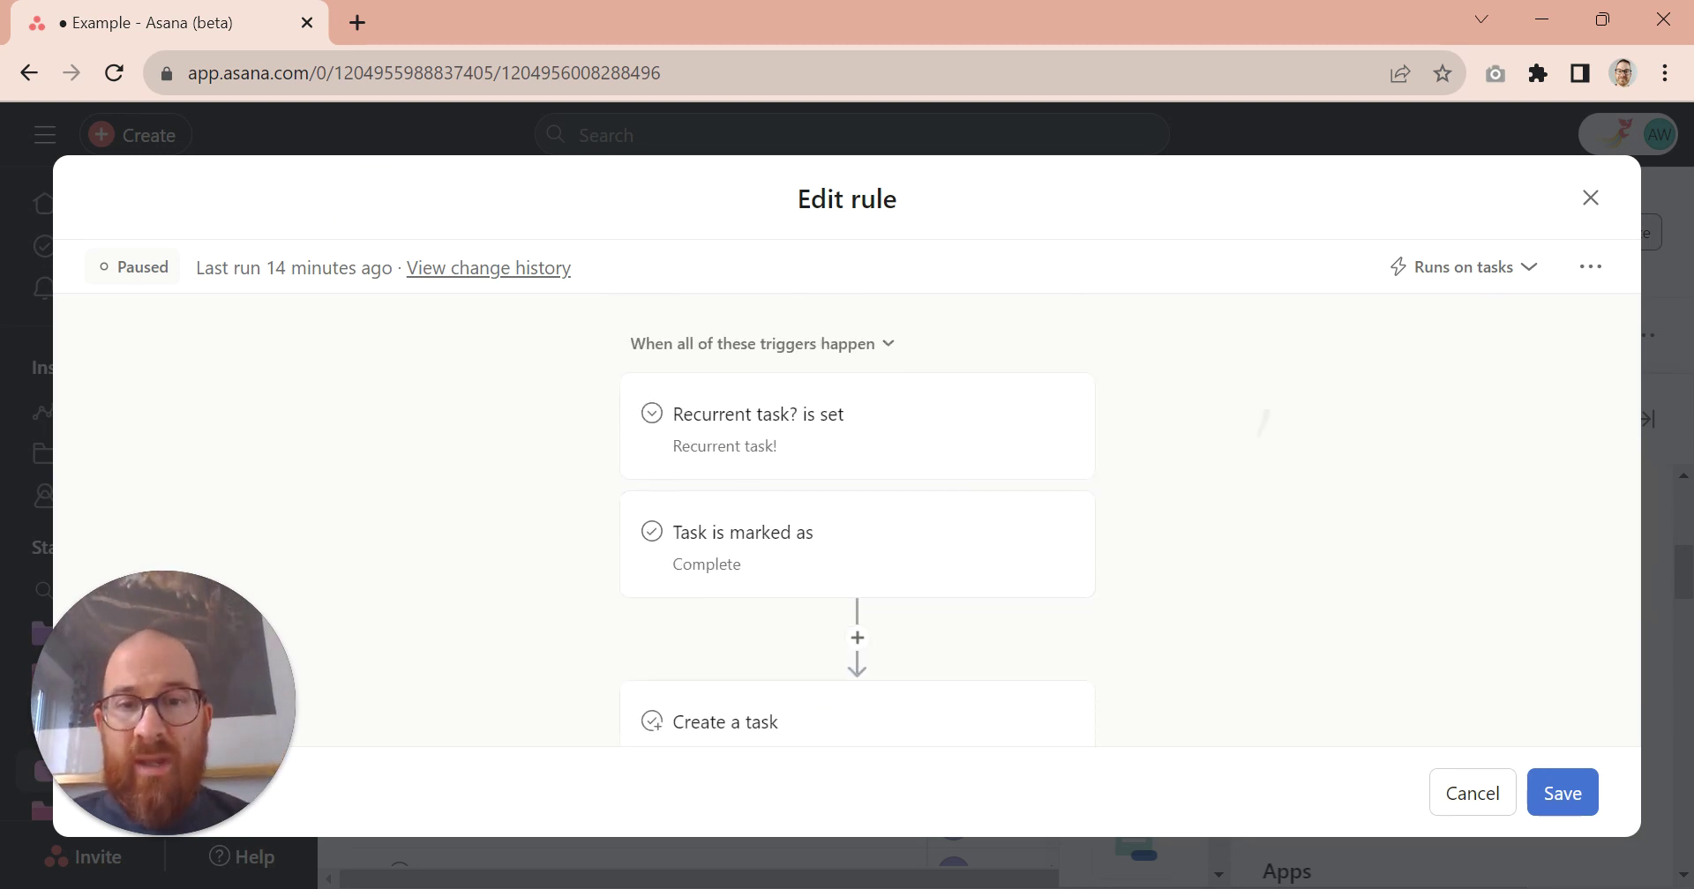
scroll(1270, 441, "down", 2)
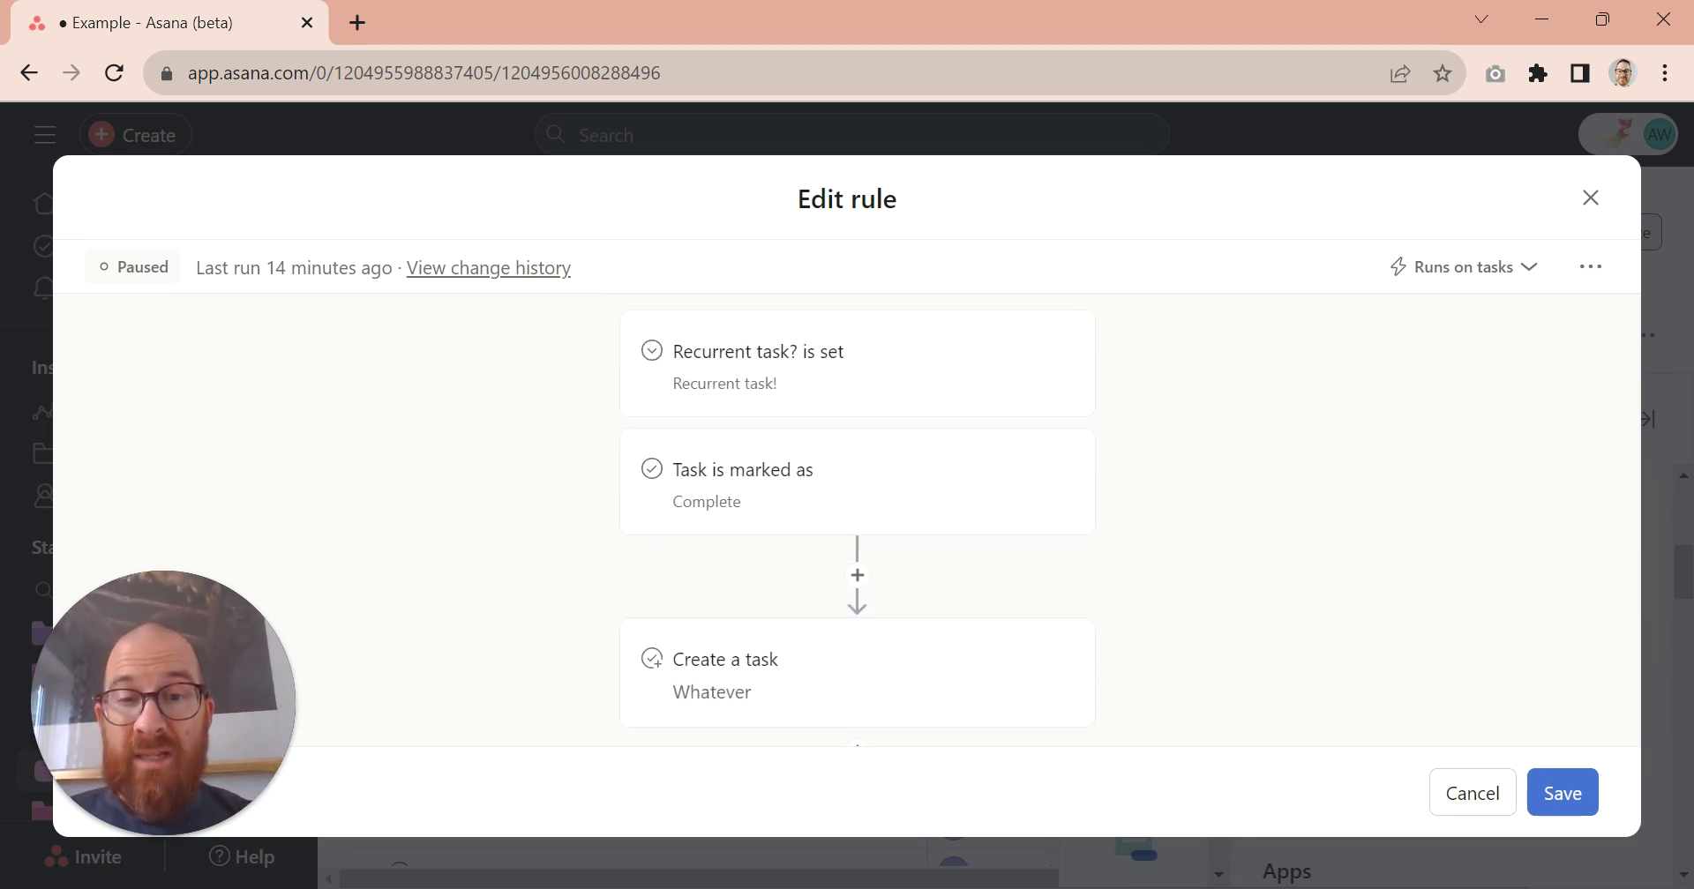
left_click(126, 274)
left_click(805, 609)
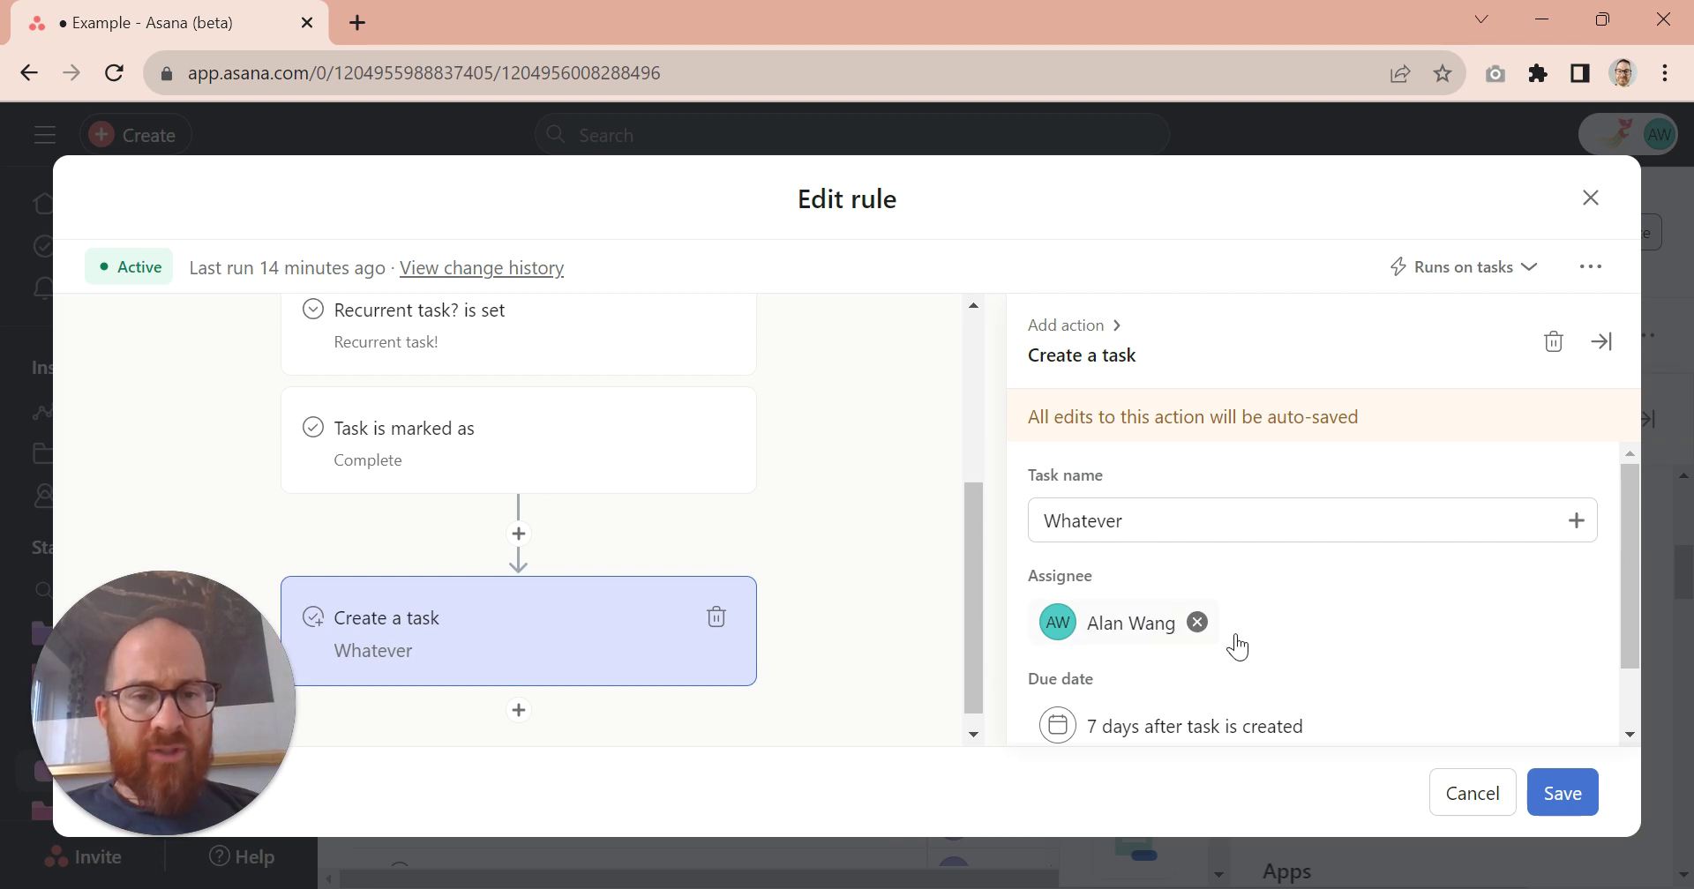
left_click_drag(1622, 597, 1626, 641)
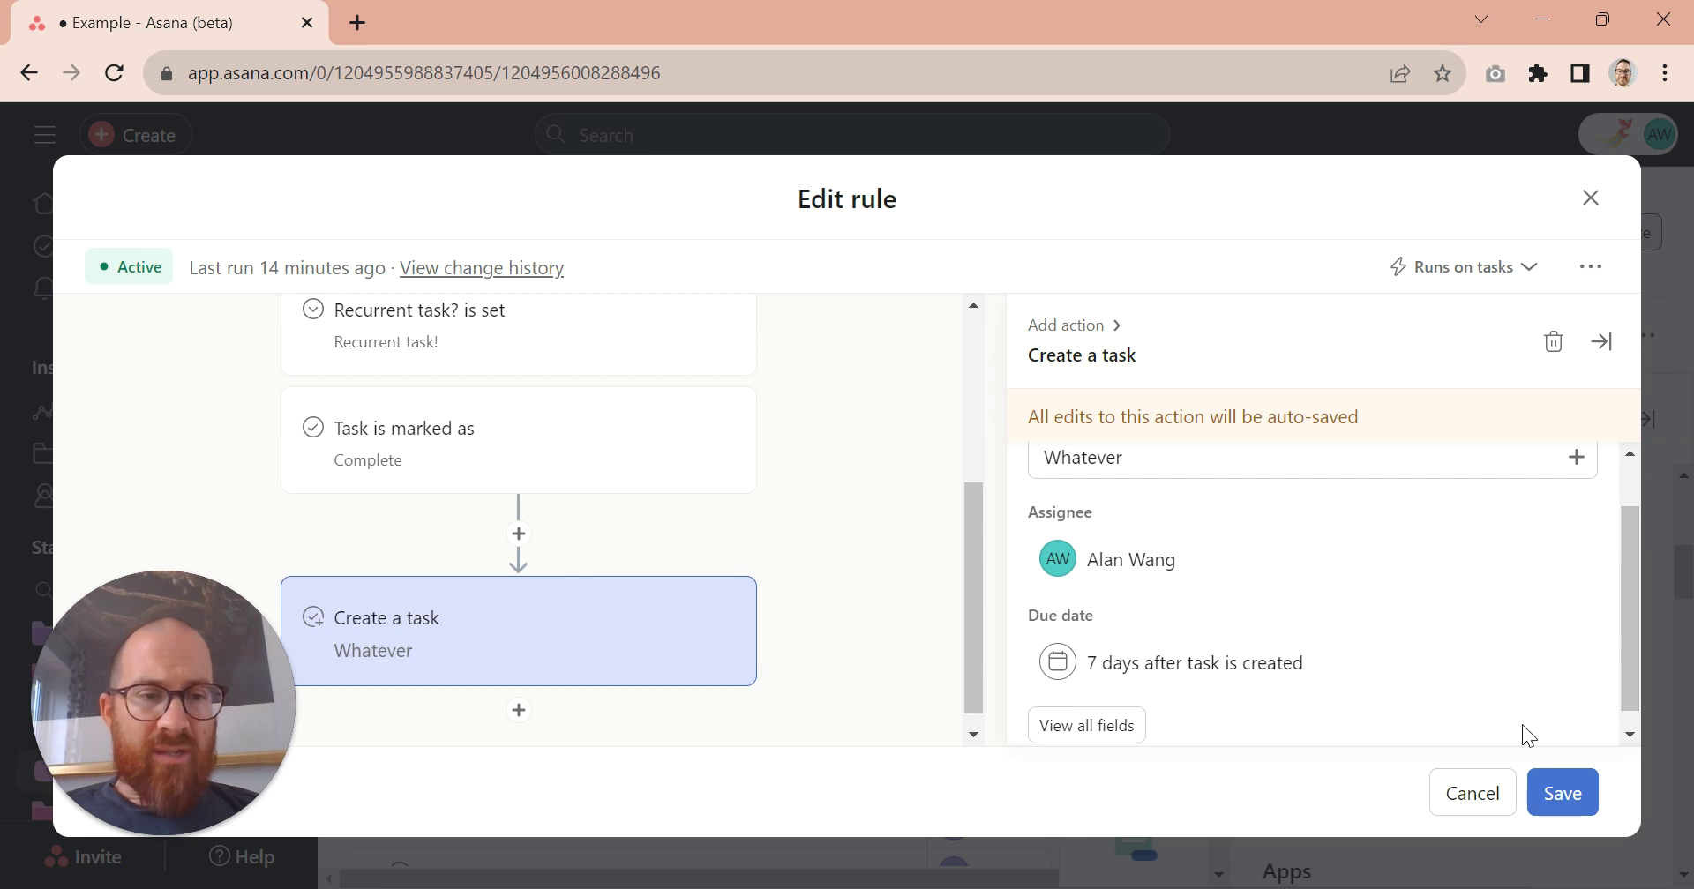
left_click(1561, 793)
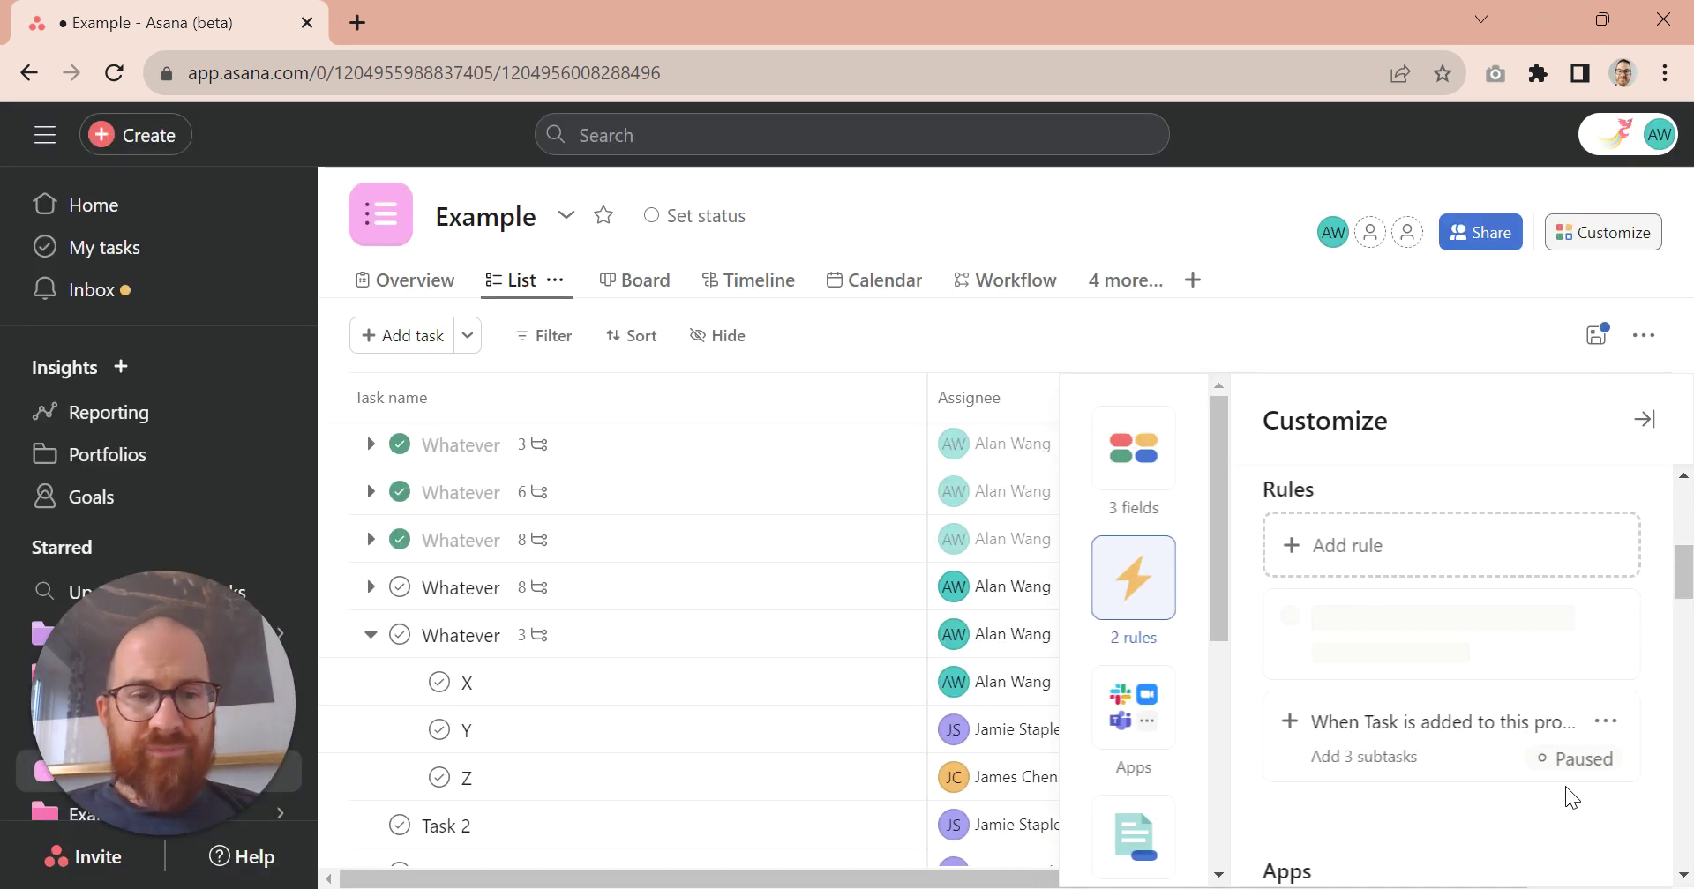
Set the 'When Task is added to this project' subtask rule to Active and save it
left_click(1475, 766)
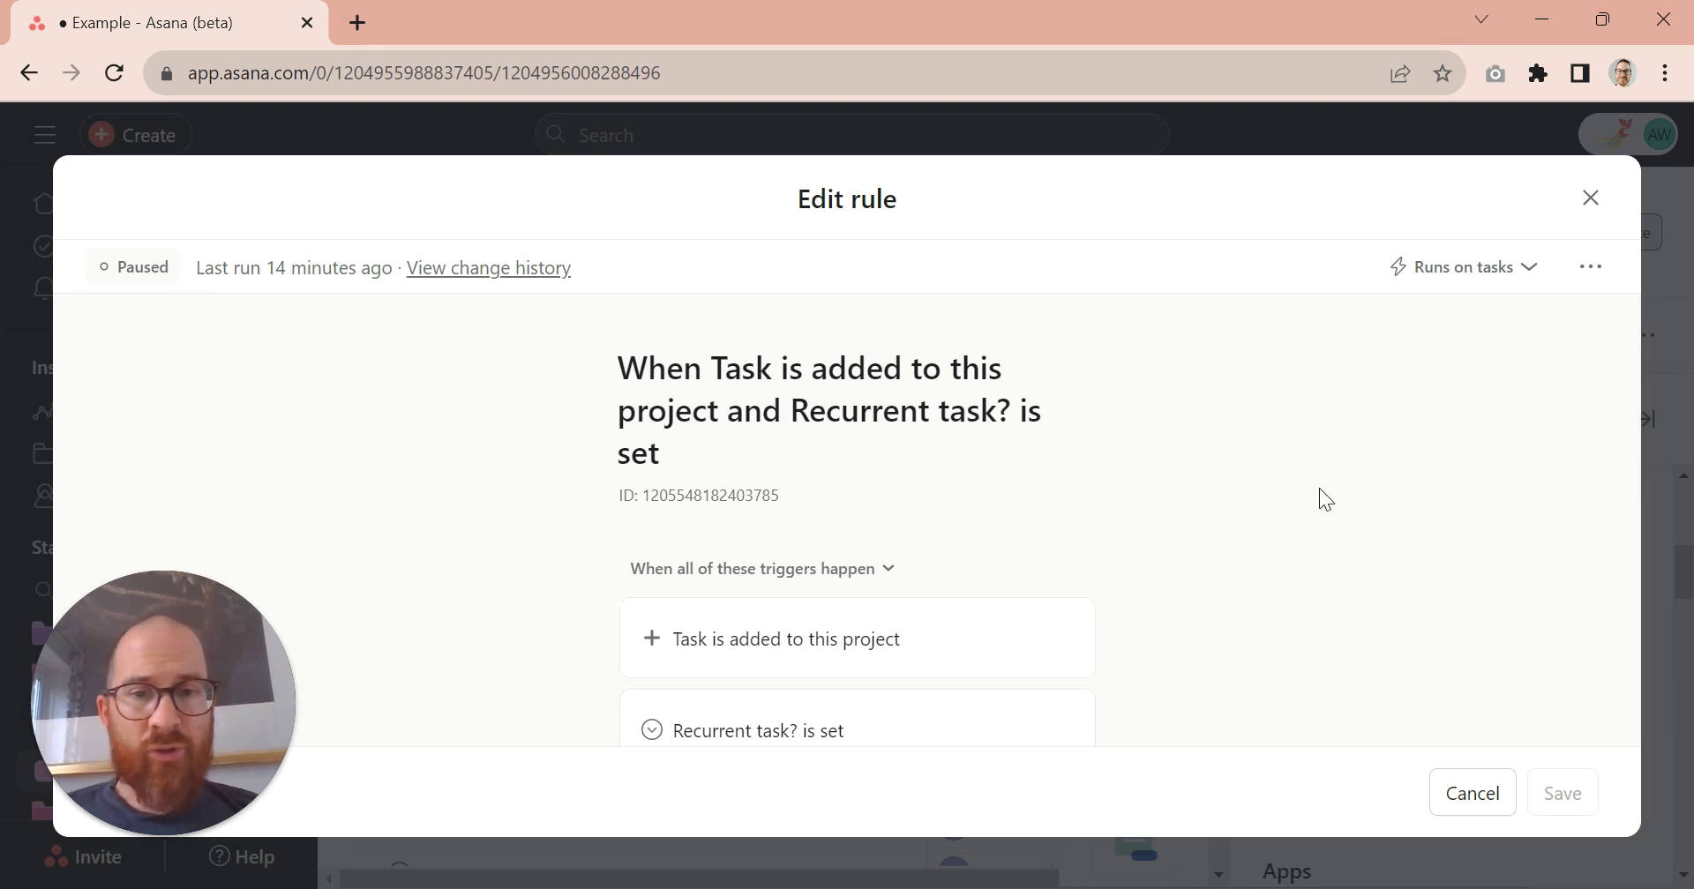
scroll(1301, 493, "down", 2)
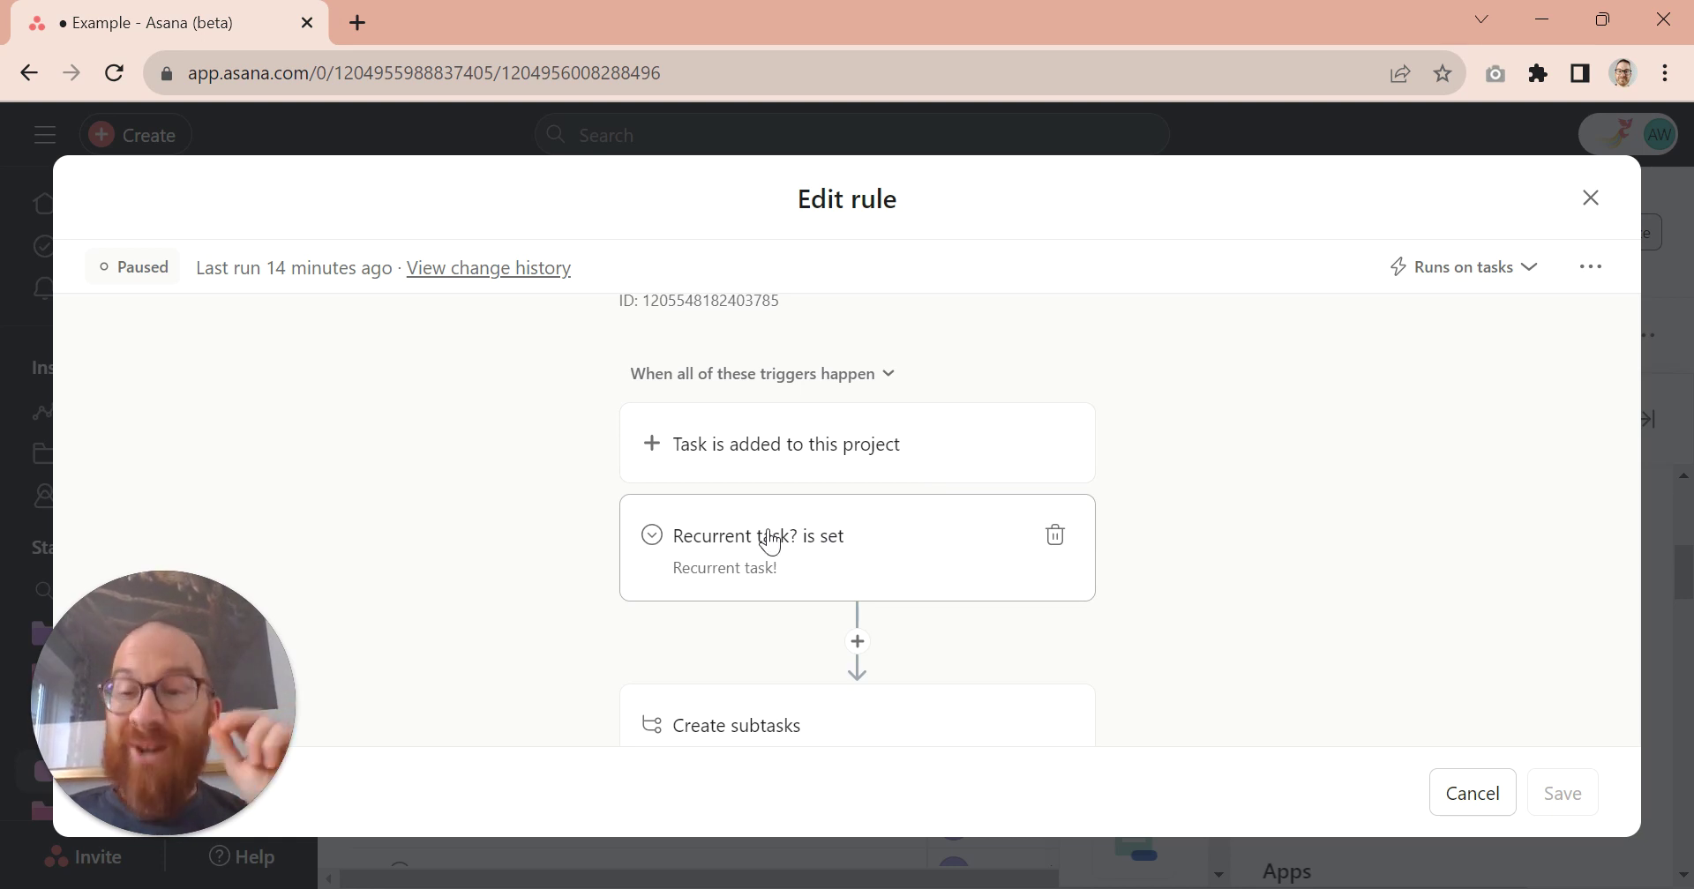
scroll(1229, 559, "down", 1)
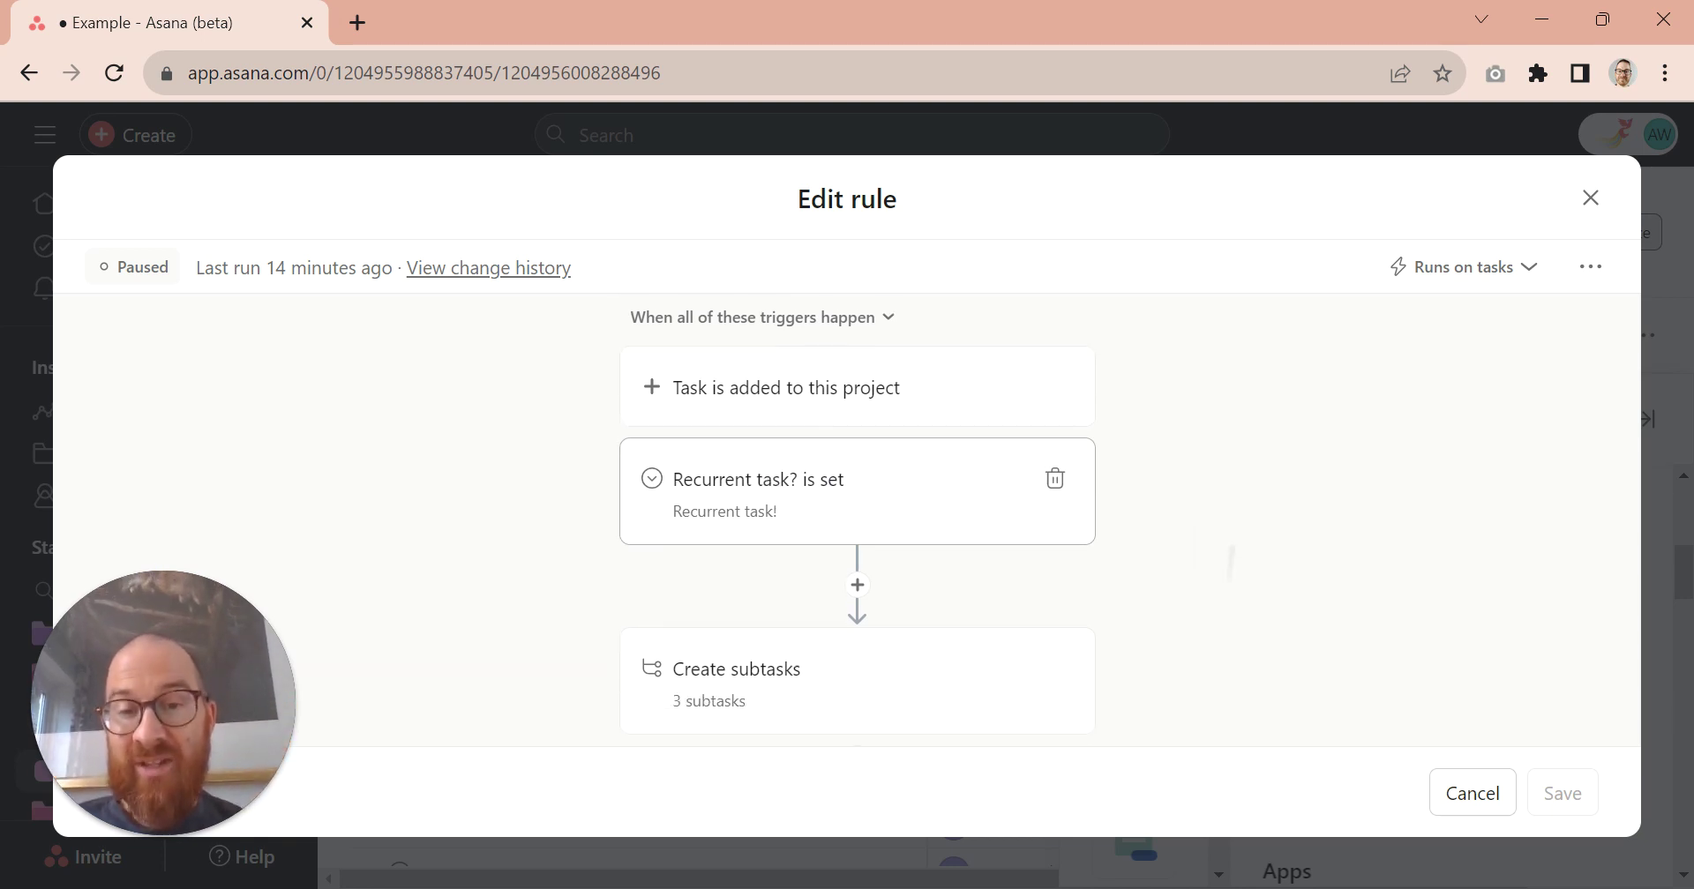
left_click(781, 679)
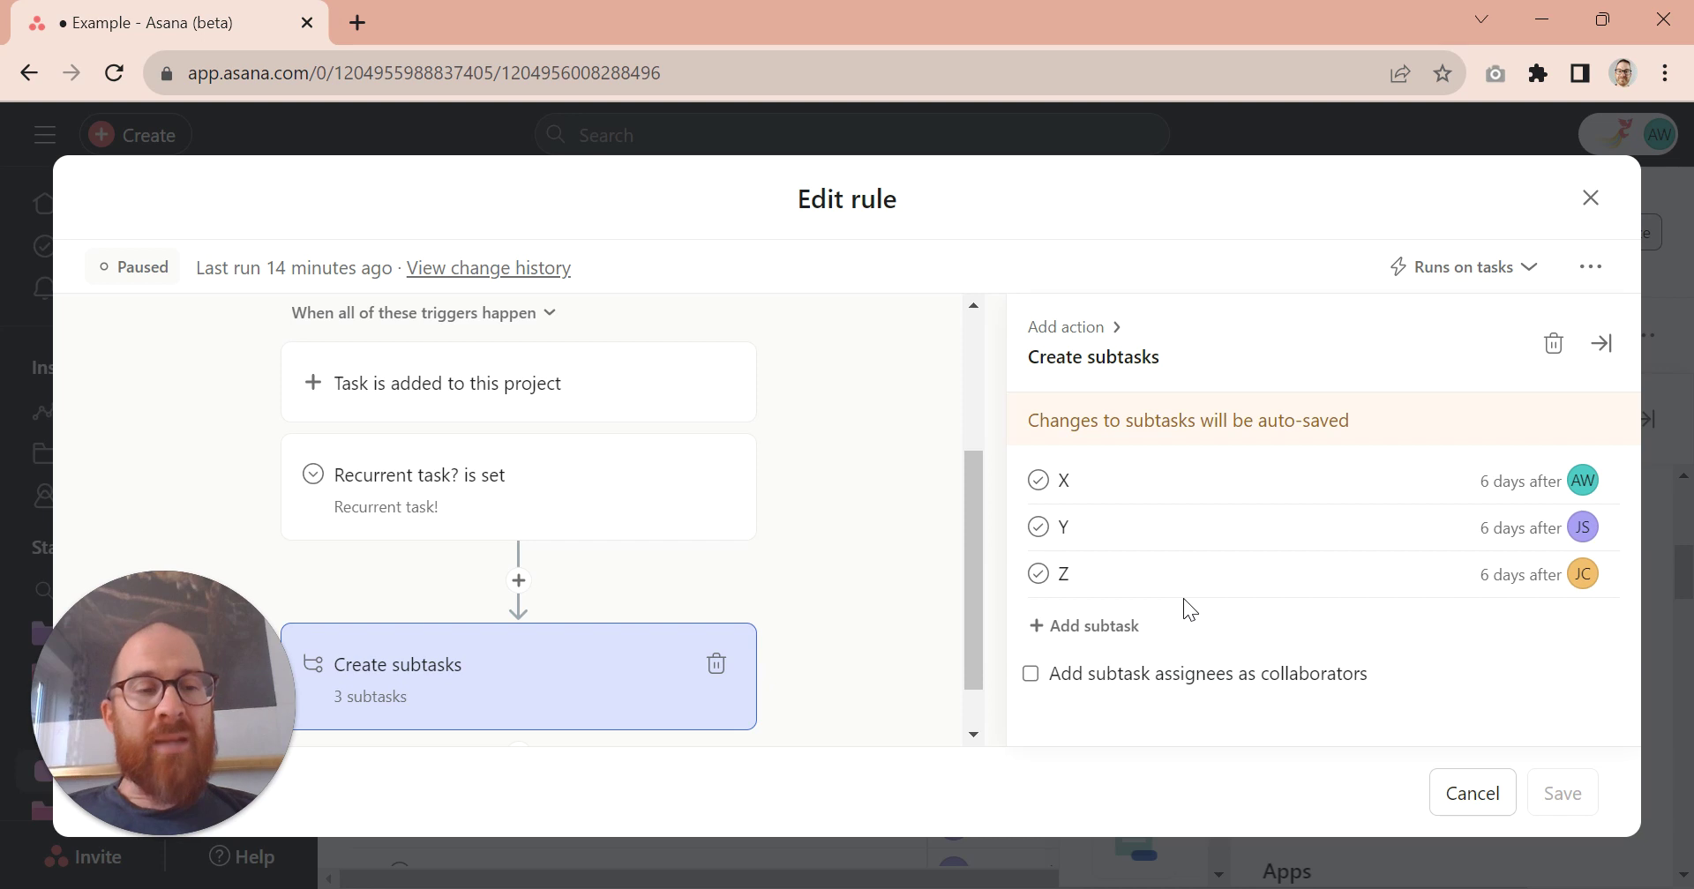
left_click(132, 266)
left_click(1535, 794)
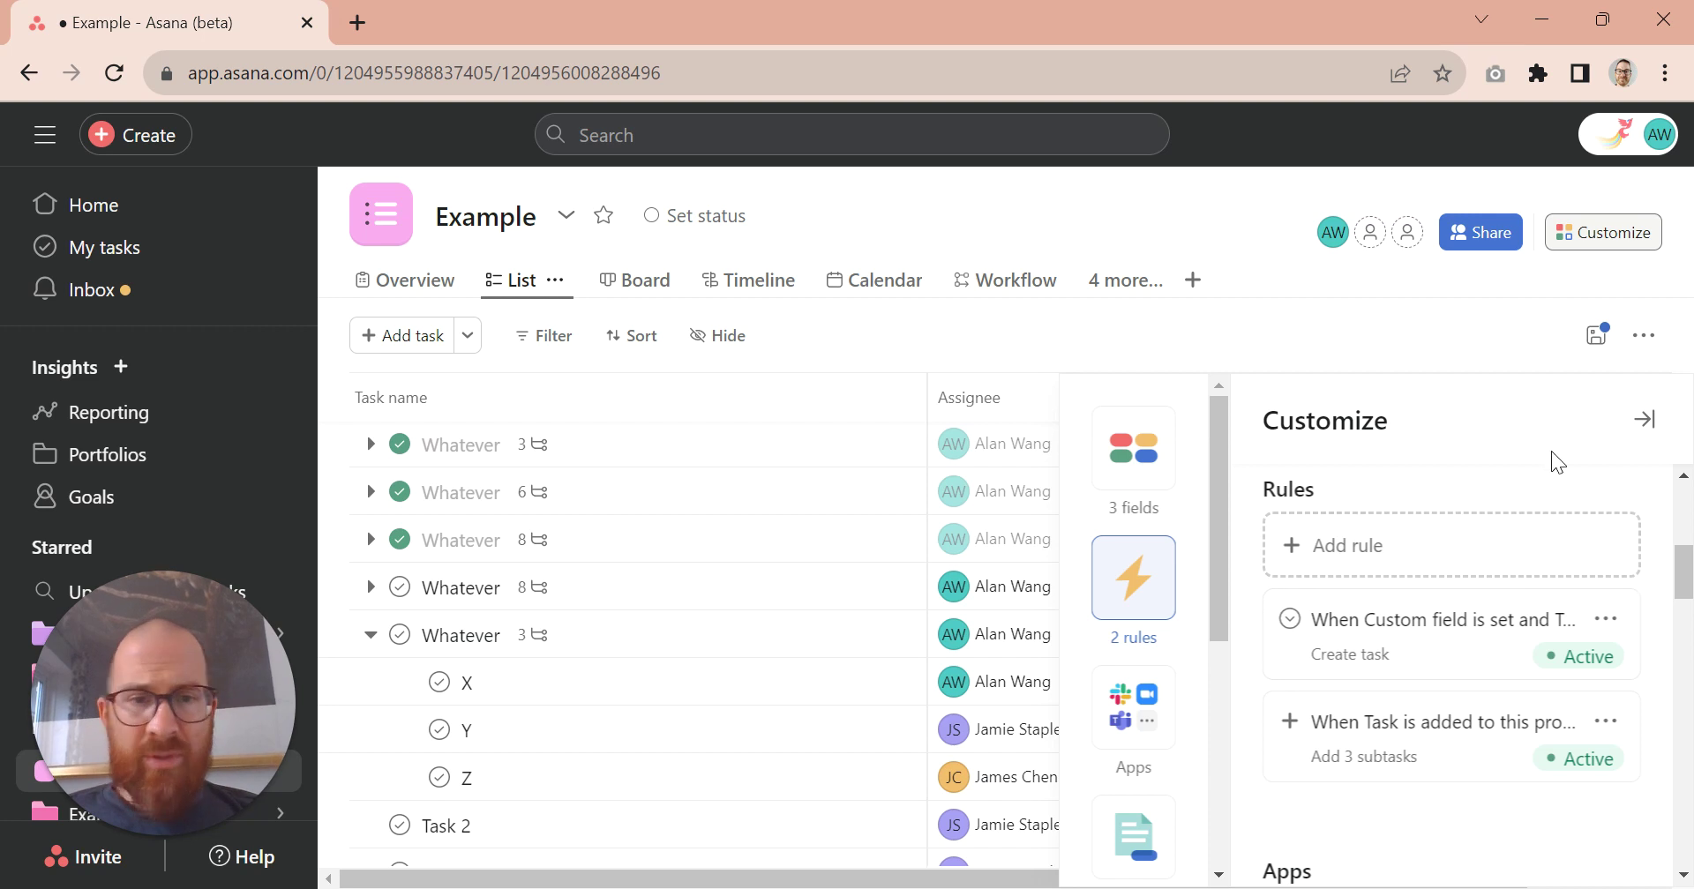
Clear the 19 Oct due date from that Whatever task and mark it complete
left_click(1643, 423)
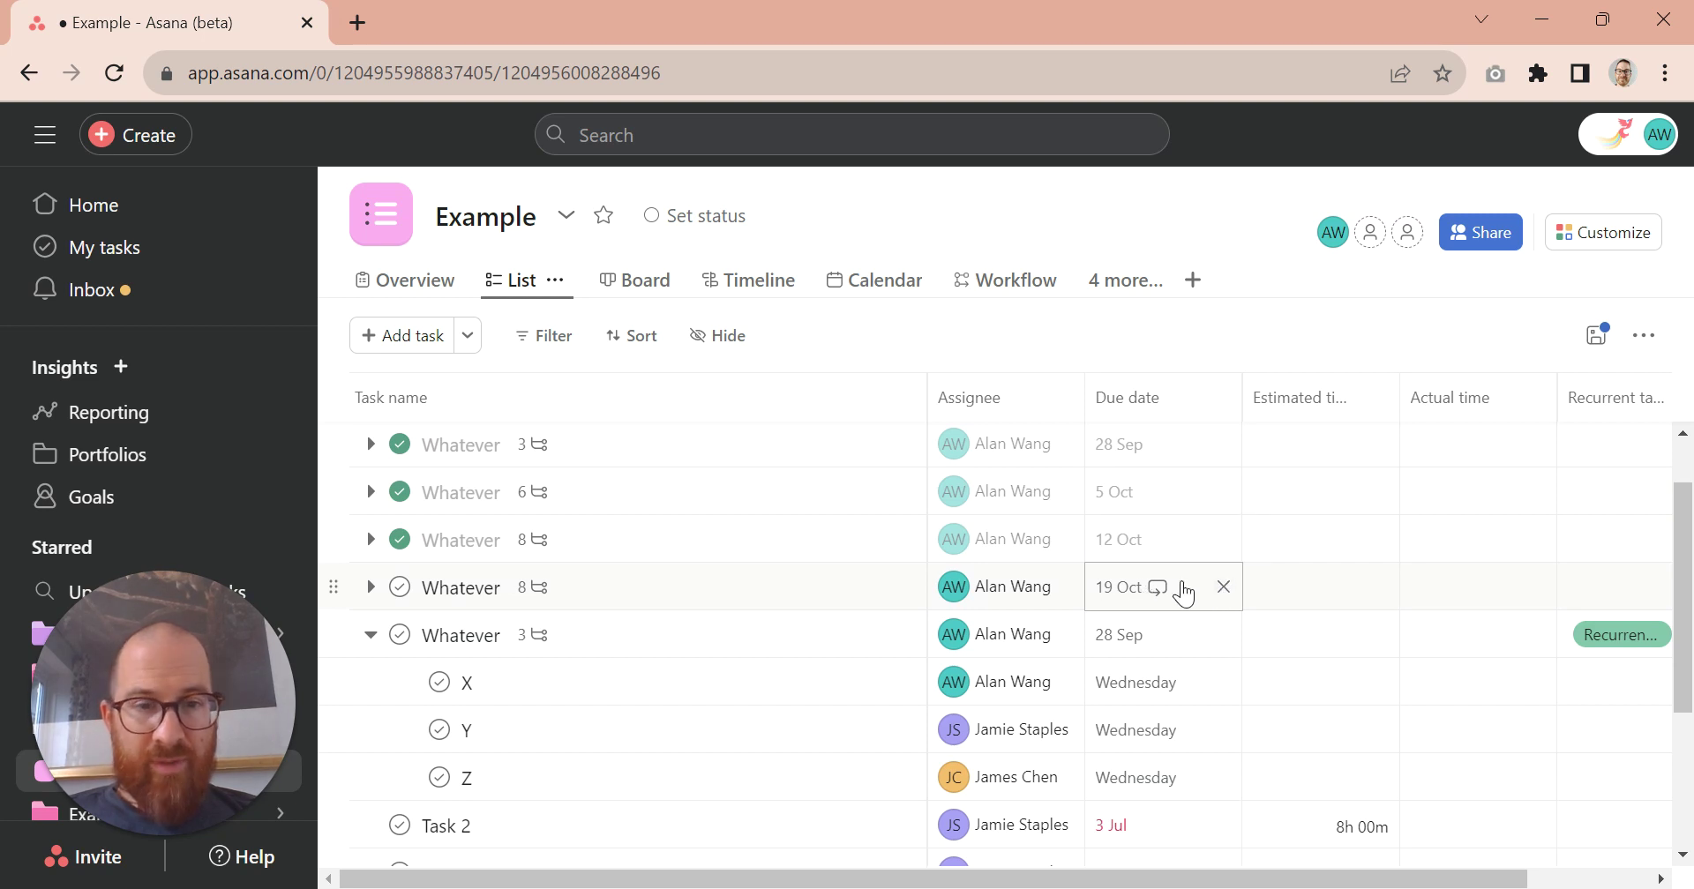
left_click(1222, 586)
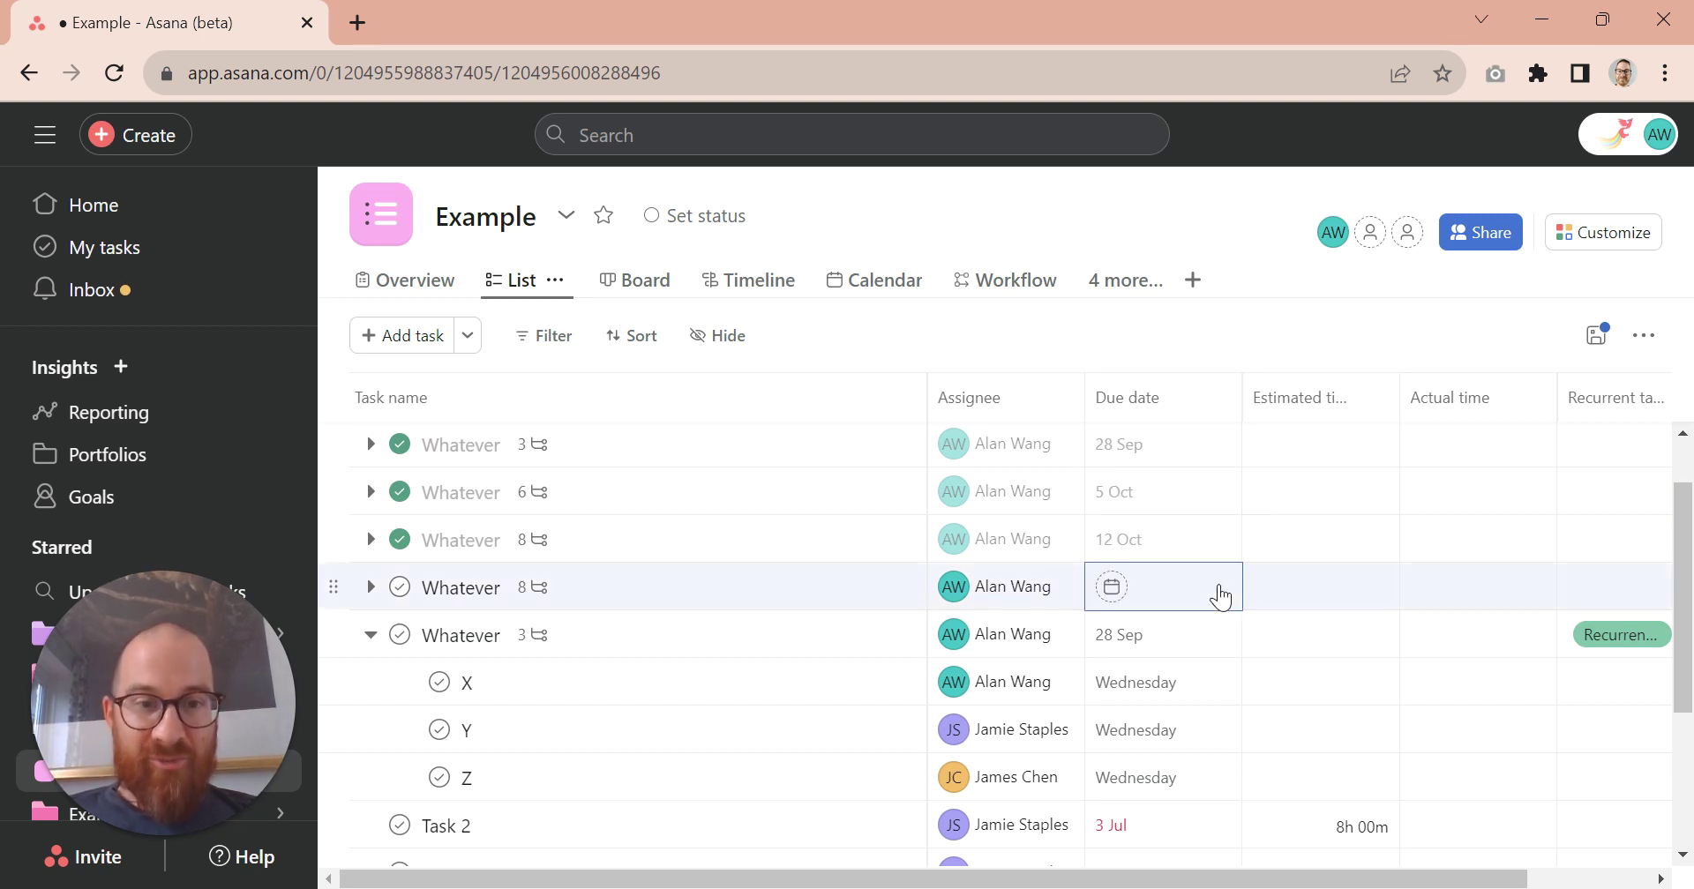
left_click(401, 588)
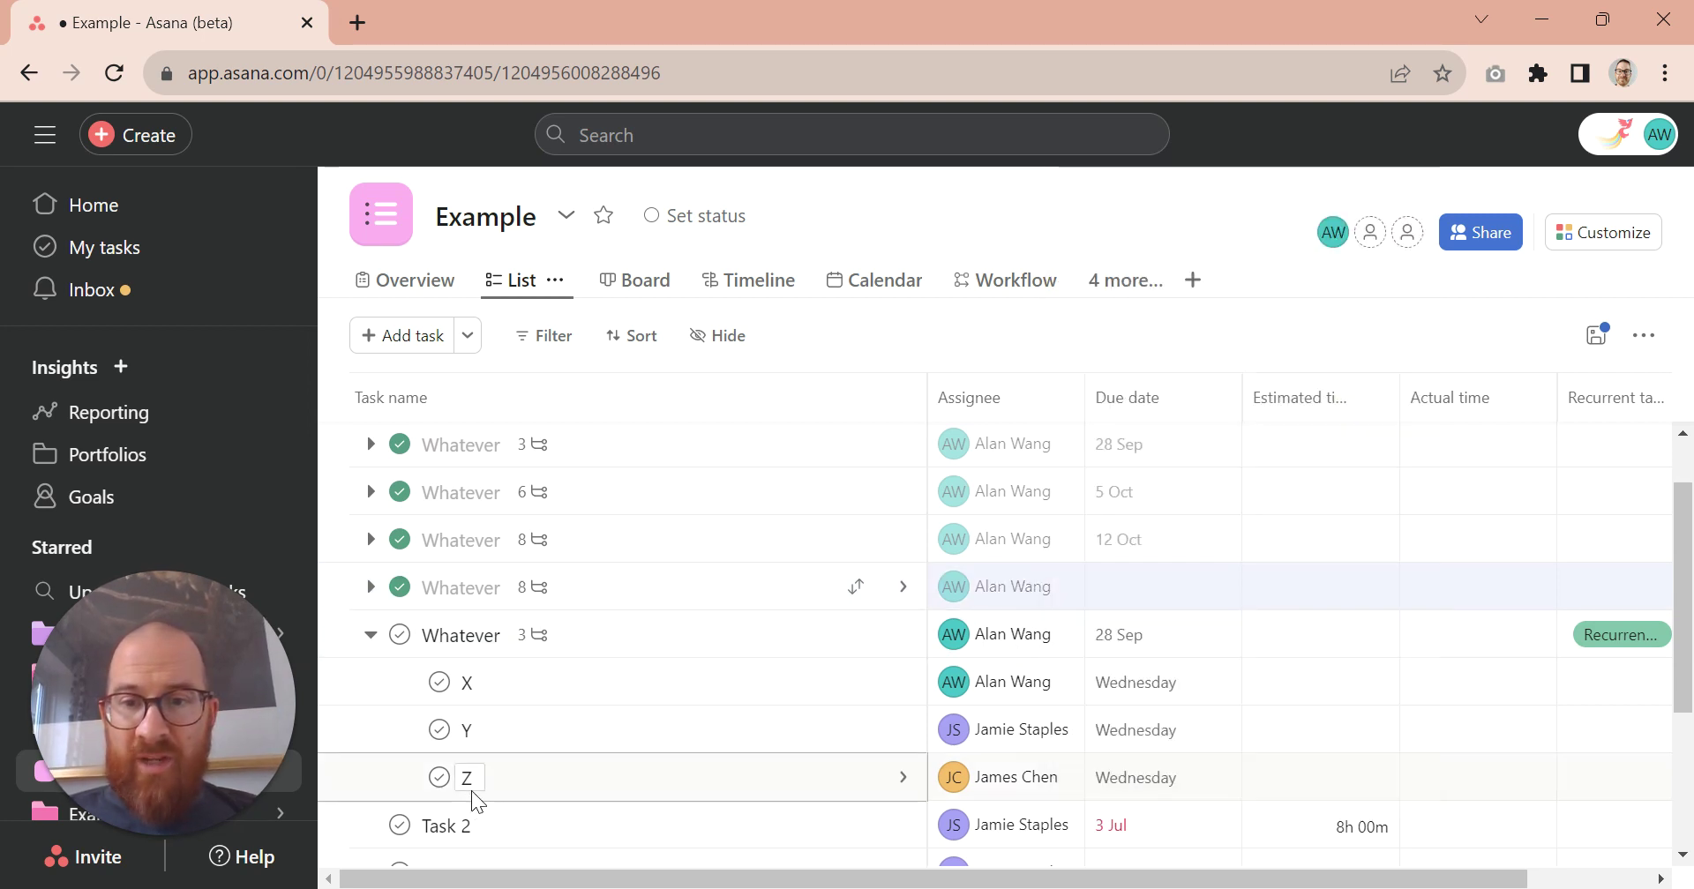
Complete subtasks Z, Y and X, then the parent recurrent Whatever task
left_click(438, 778)
left_click(438, 730)
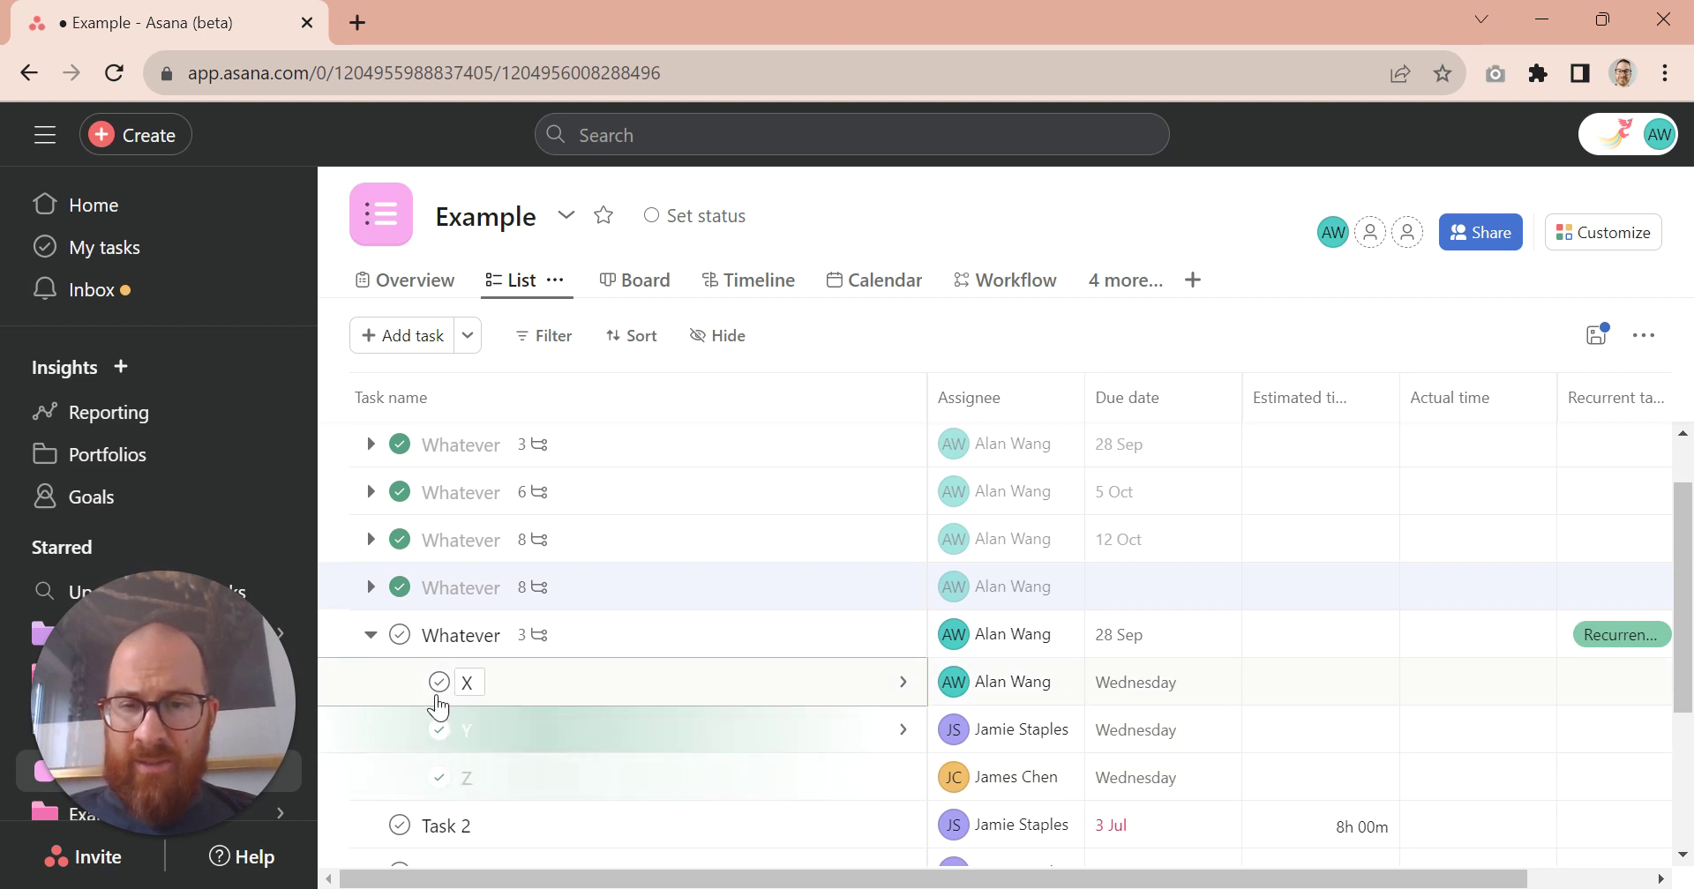
left_click(439, 682)
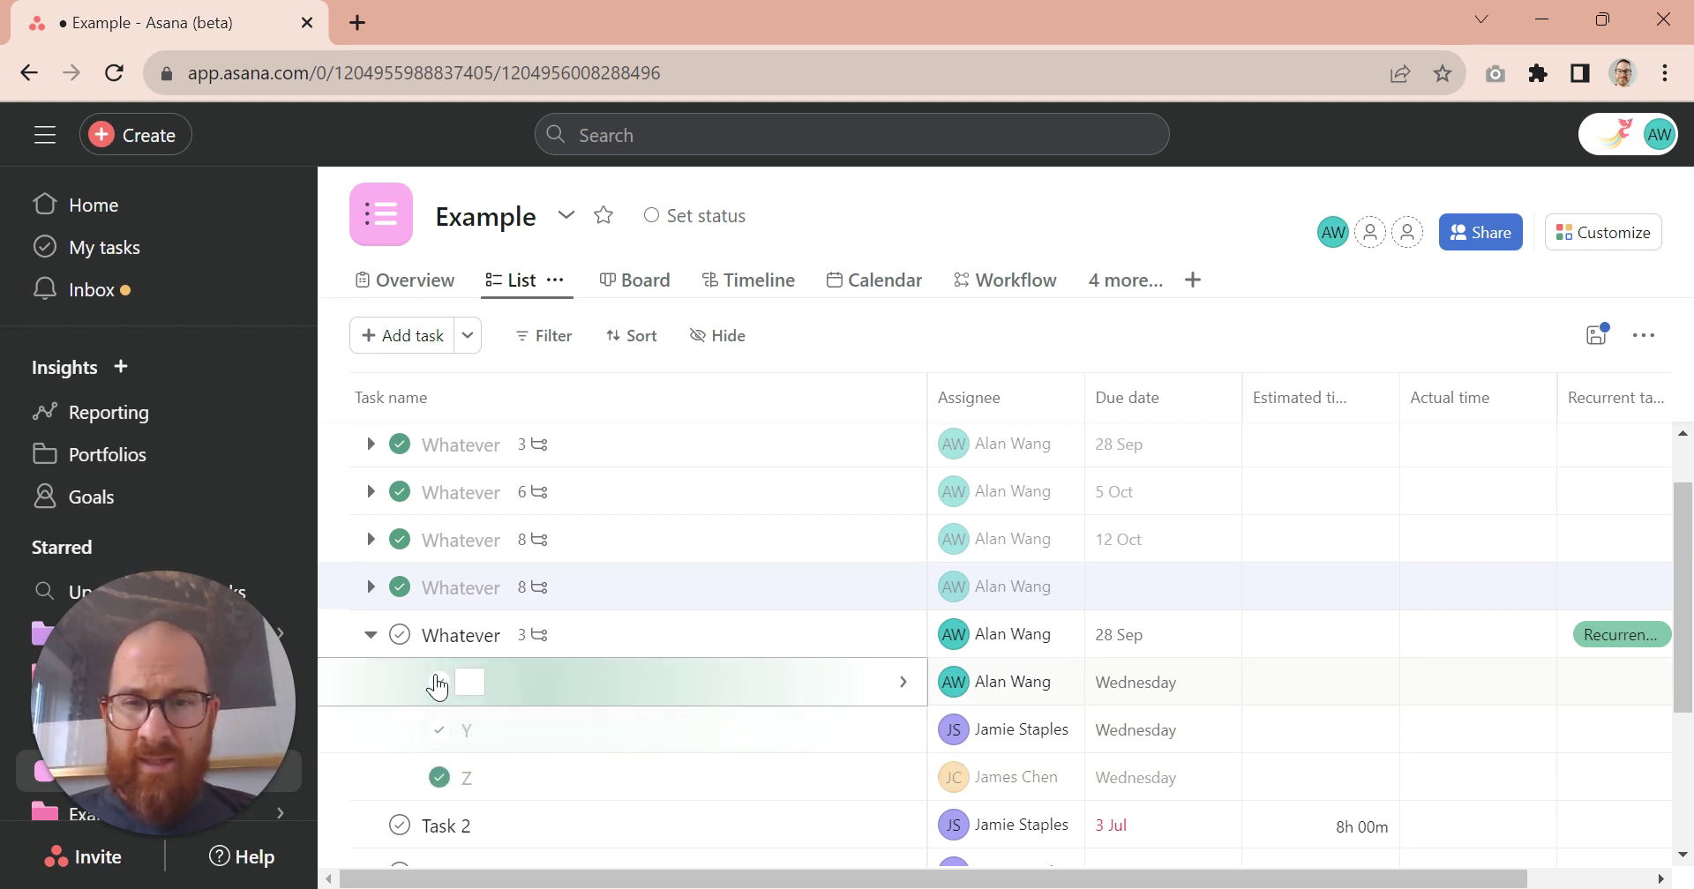
left_click(399, 638)
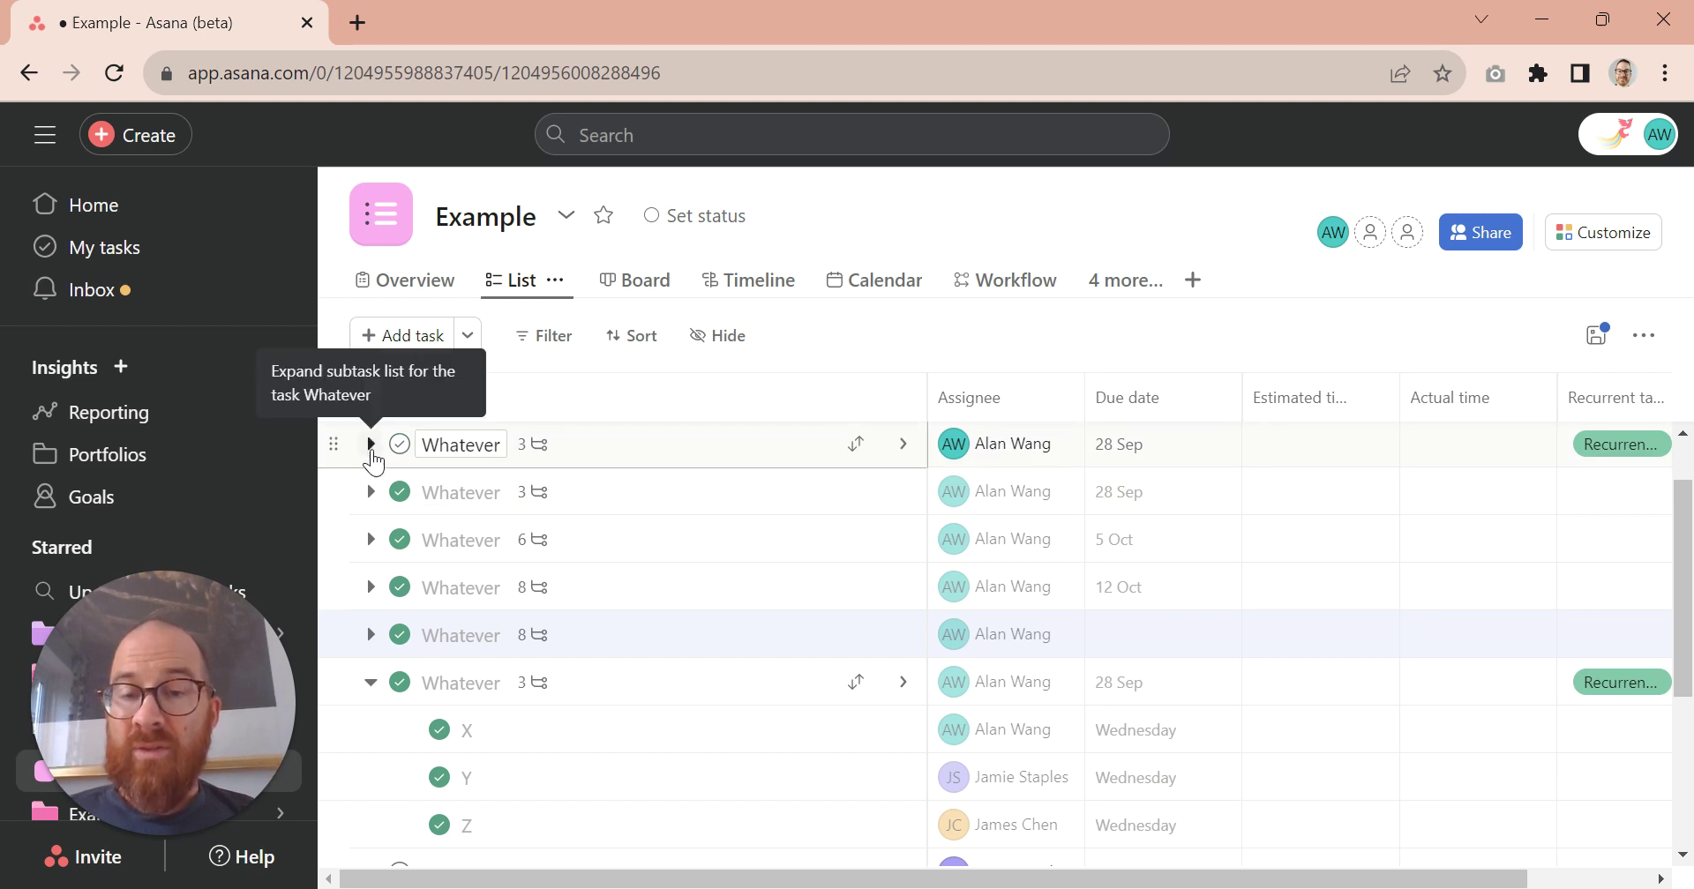
Expand the new 28 Sep Whatever task to reveal subtasks X, Y and Z due Wednesday
left_click(371, 444)
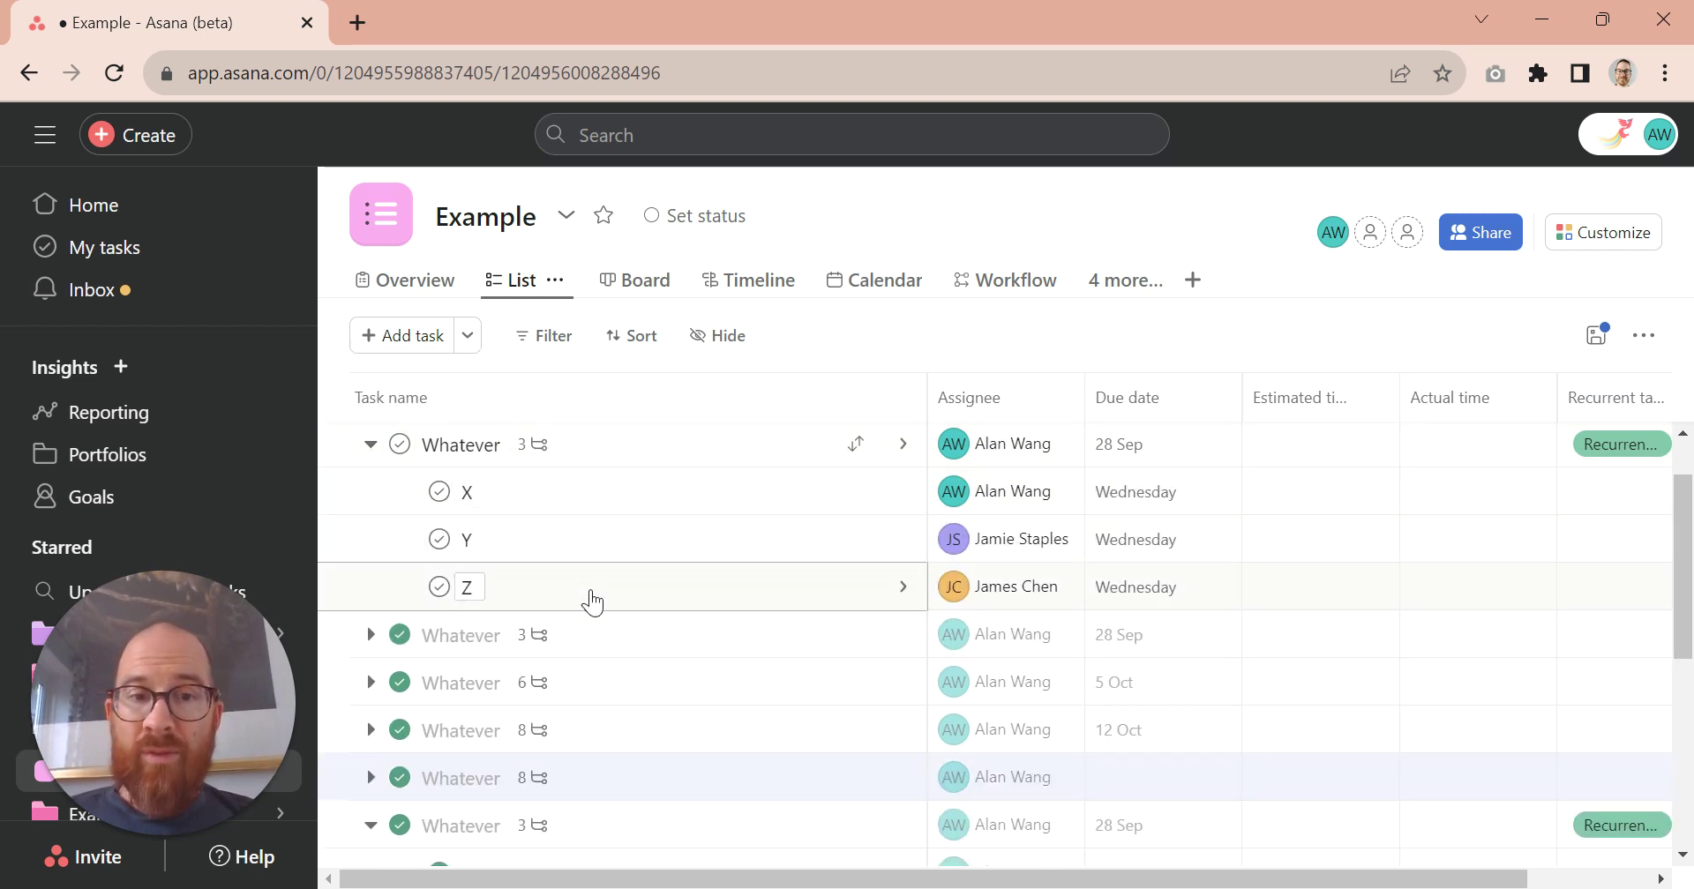